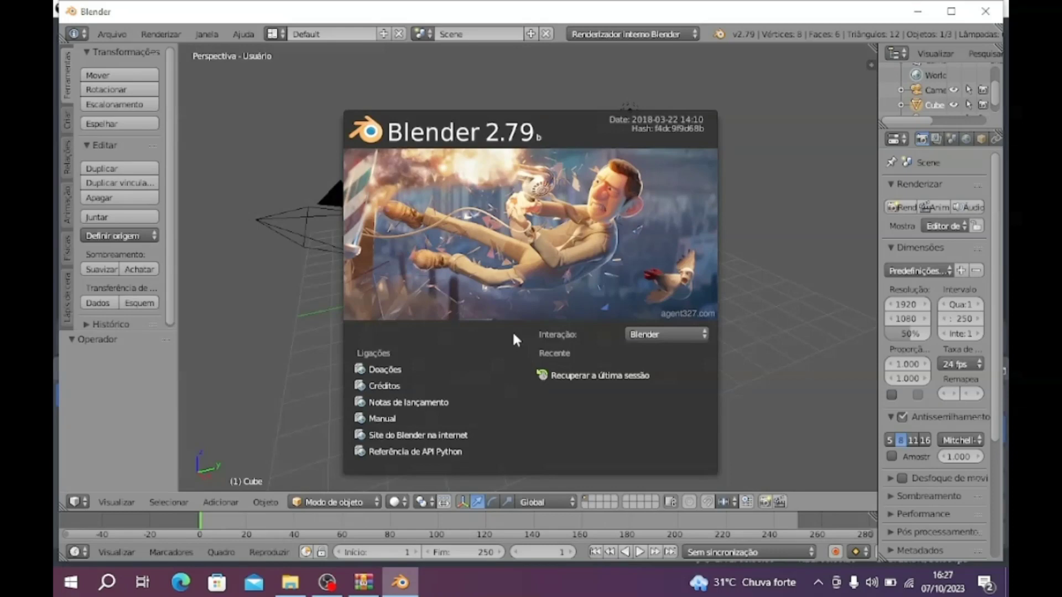
Step: Dismiss the splash screen, frame the cube in a near-front view, and lift it to Z 1.470
{"action": "left_click", "coordinate": [265, 404]}
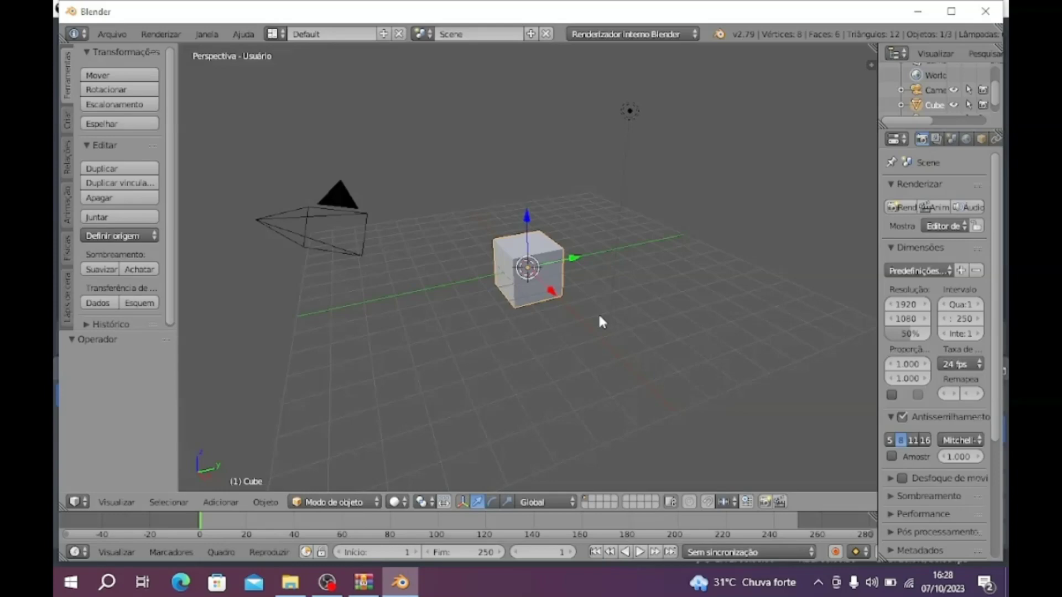
{"action": "scroll", "coordinate": [555, 285], "scroll_direction": "up", "scroll_amount": 8}
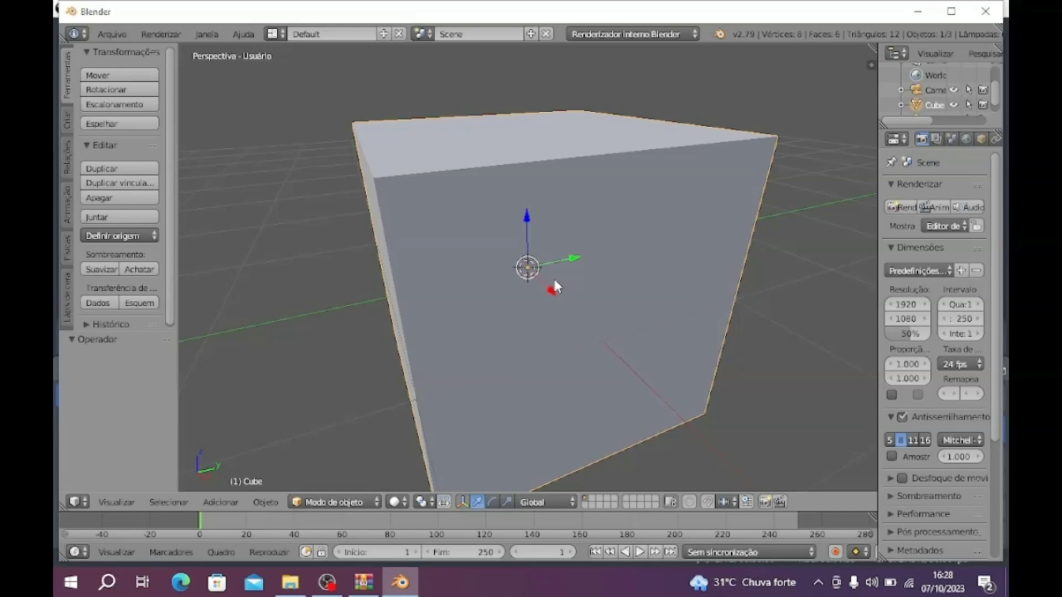
{"action": "middle_click_drag", "start_coordinate": [553, 285], "coordinate": [416, 293]}
{"action": "scroll", "coordinate": [416, 293], "scroll_direction": "down", "scroll_amount": 6}
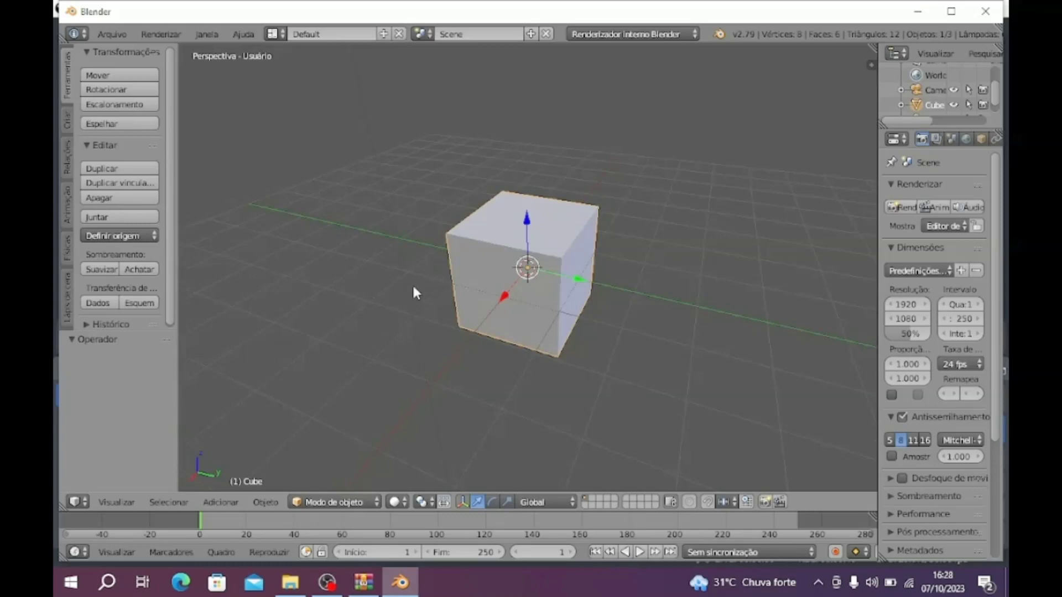
{"action": "middle_click_drag", "start_coordinate": [412, 283], "coordinate": [535, 219]}
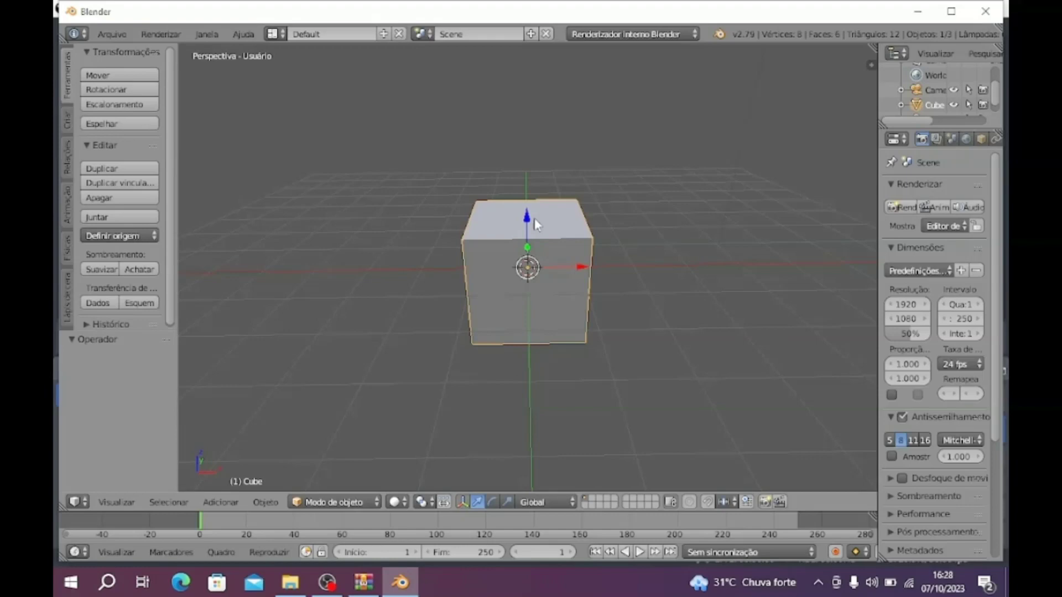
{"action": "left_click_drag", "start_coordinate": [535, 219], "coordinate": [531, 182]}
{"action": "middle_click_drag", "start_coordinate": [531, 182], "coordinate": [477, 258]}
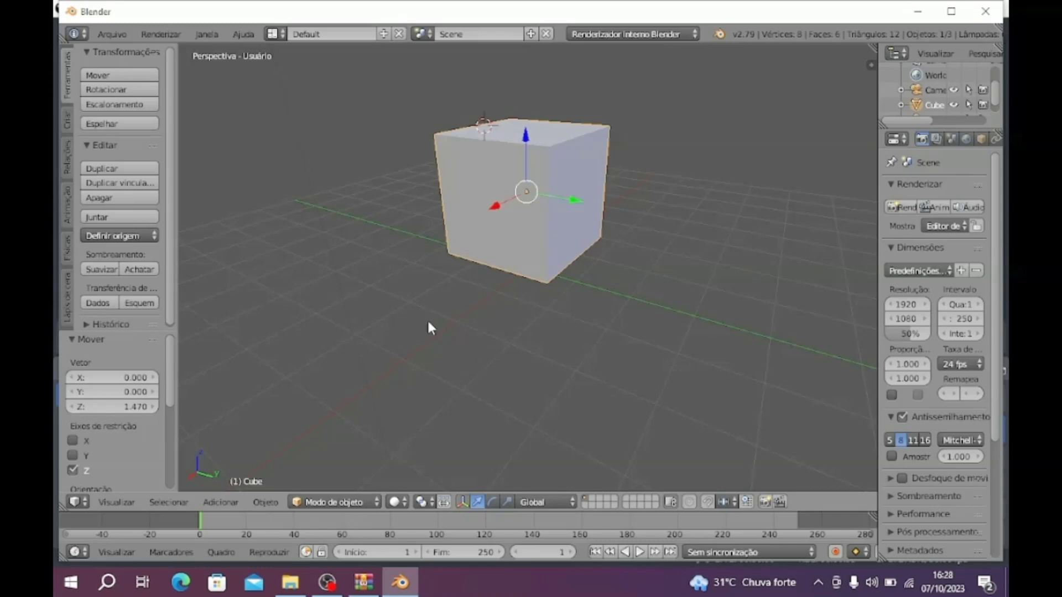
Step: Cancel an X-constrained grab of the cube and show its transform values in the sidebar
{"action": "key", "text": "g"}
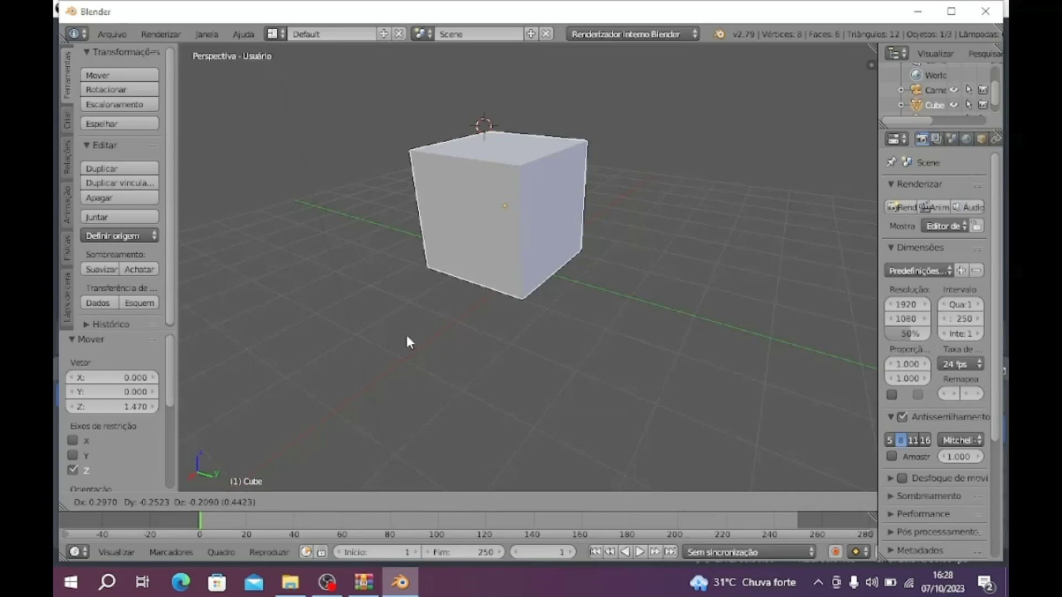
{"action": "key", "text": "x"}
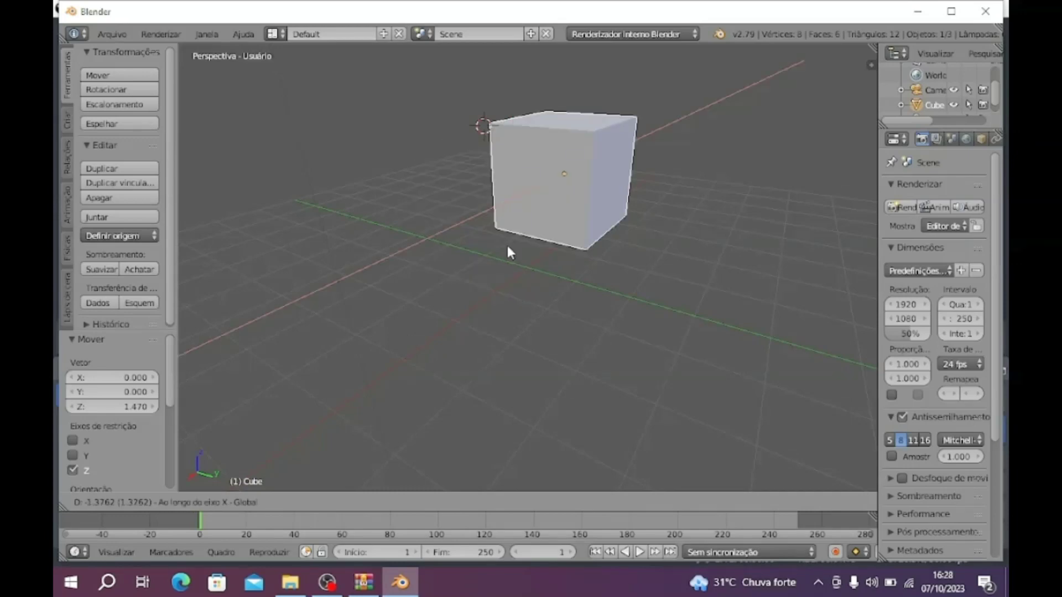
{"action": "right_click", "coordinate": [506, 243]}
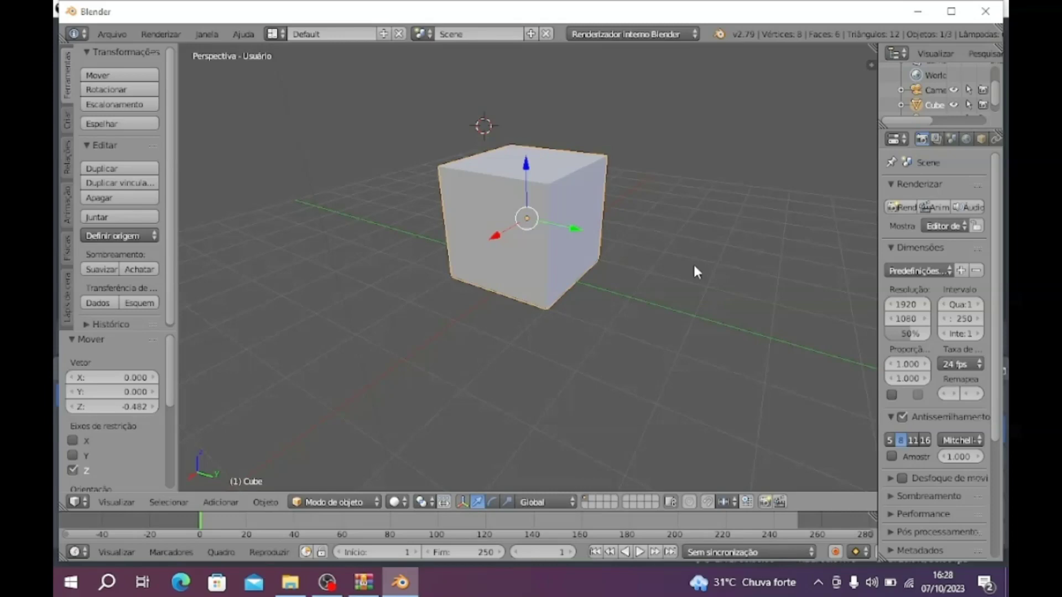
{"action": "key", "text": "n"}
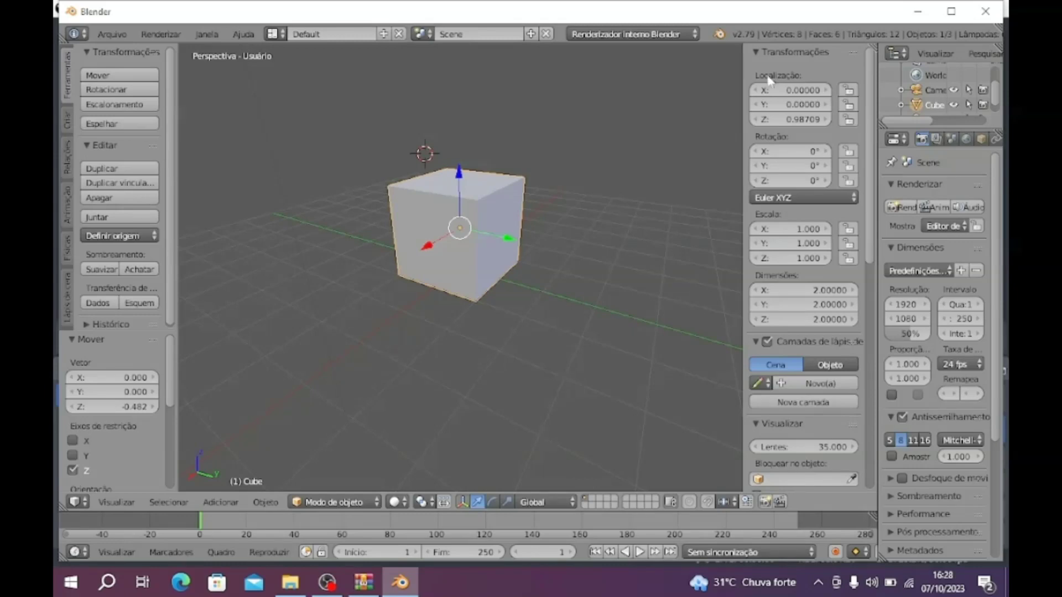
Step: Try cube X locations of 4.98, -2.39, 2.97, 2.92 and 1.28
{"action": "left_click_drag", "start_coordinate": [770, 90], "coordinate": [818, 90]}
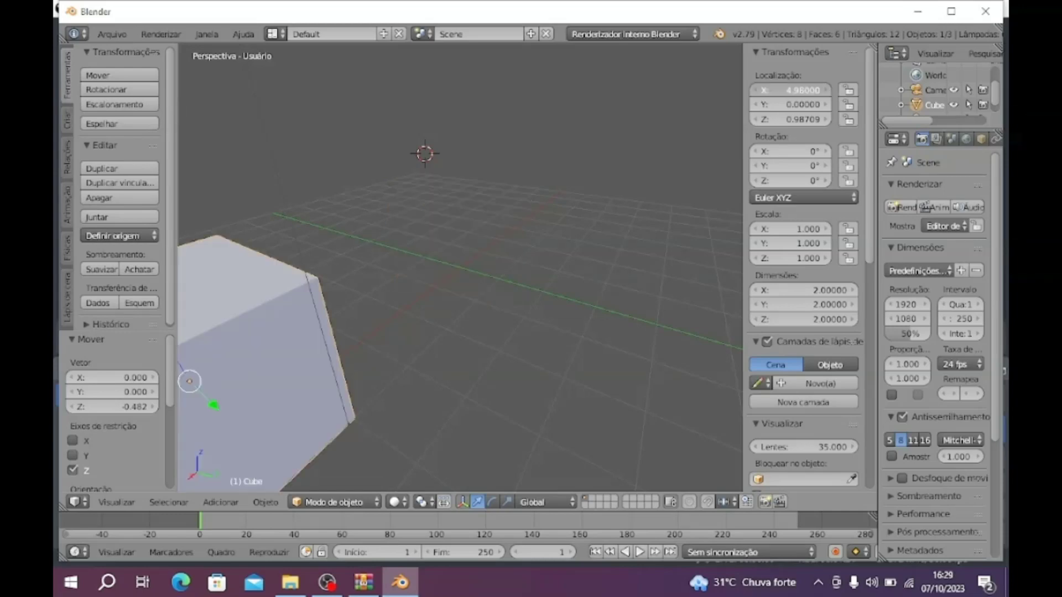
{"action": "left_click_drag", "start_coordinate": [818, 89], "coordinate": [774, 90]}
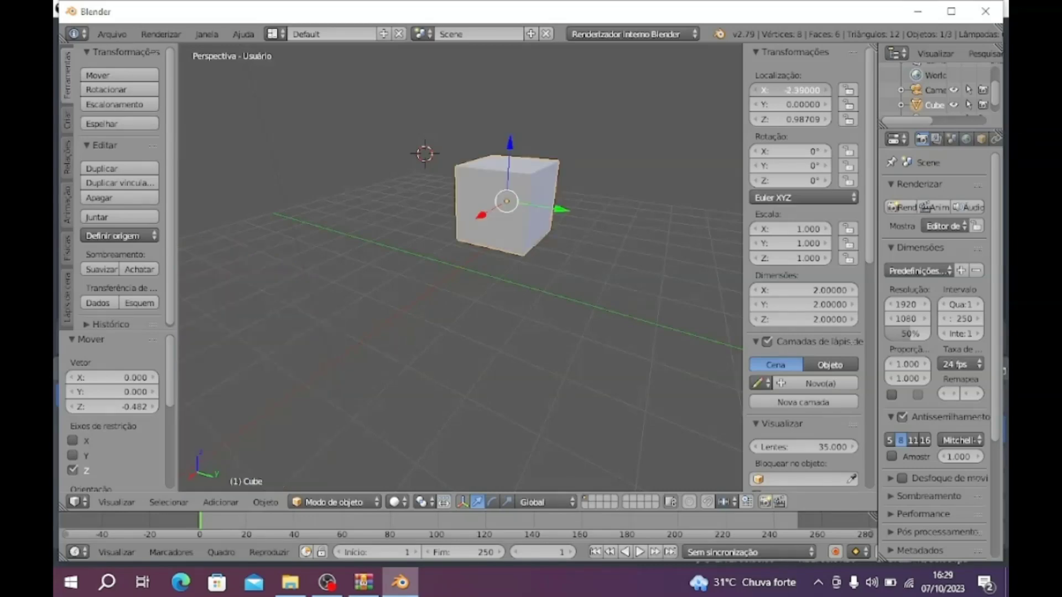
{"action": "left_click_drag", "start_coordinate": [775, 89], "coordinate": [800, 94]}
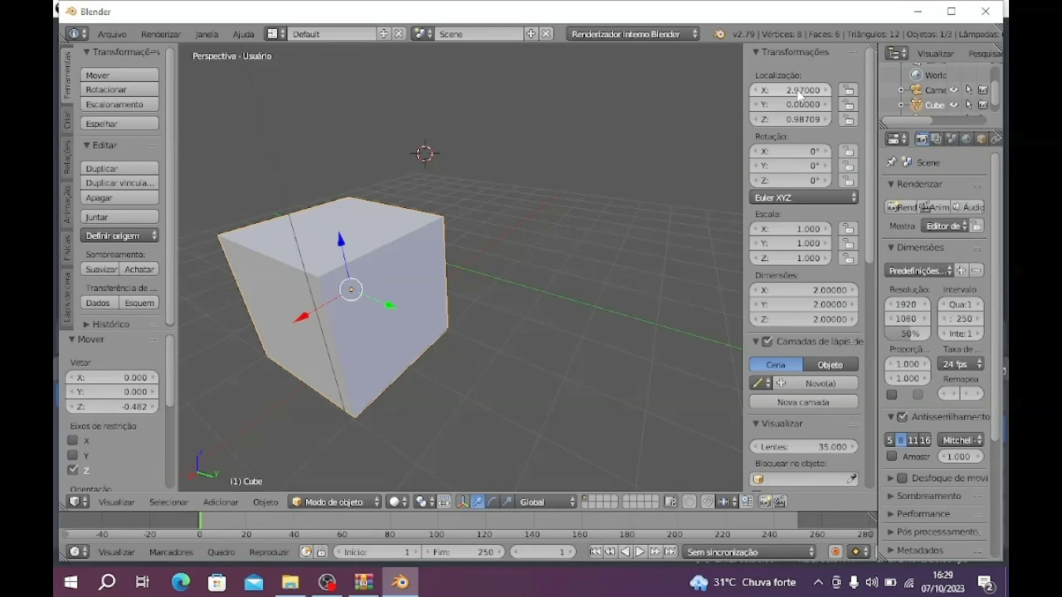
{"action": "left_click_drag", "start_coordinate": [800, 94], "coordinate": [813, 92]}
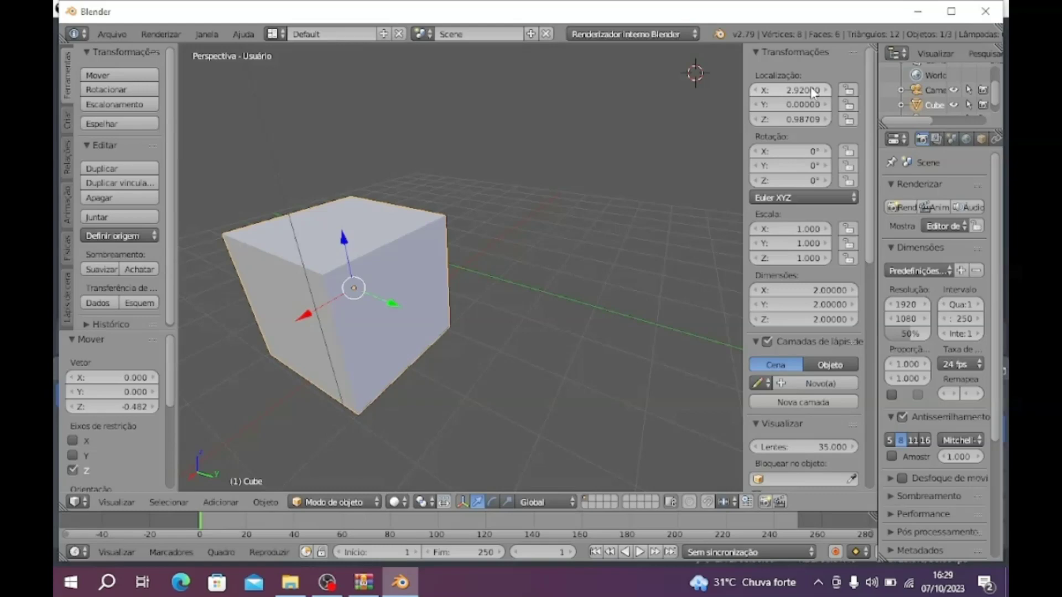
{"action": "left_click_drag", "start_coordinate": [813, 92], "coordinate": [774, 92]}
Step: Return the cube to X location 0 and set its X scale to 1.010
{"action": "left_click", "coordinate": [808, 89]}
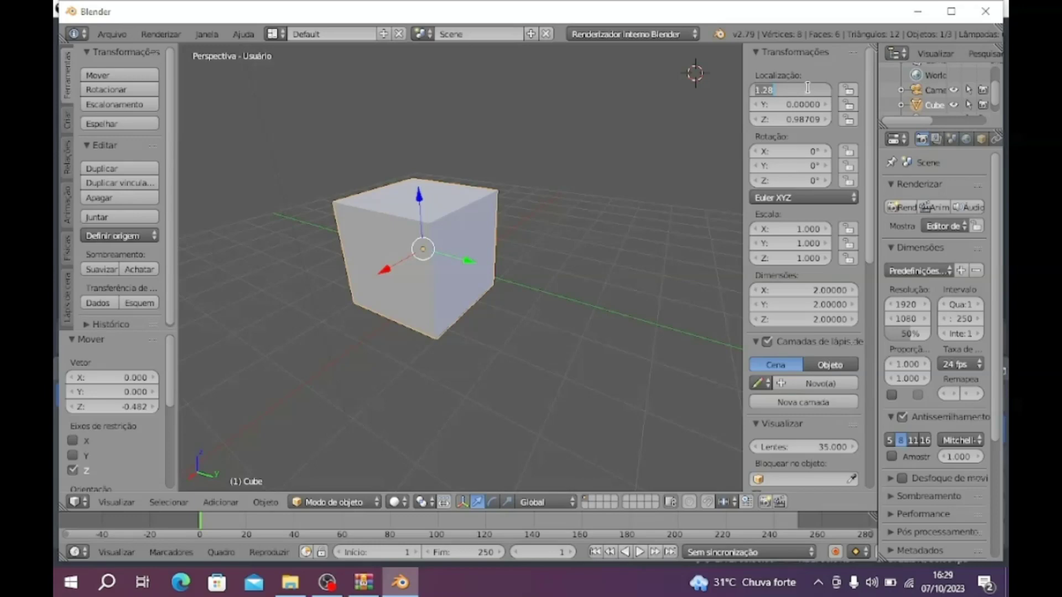
{"action": "type", "text": "0"}
{"action": "key", "text": "Return"}
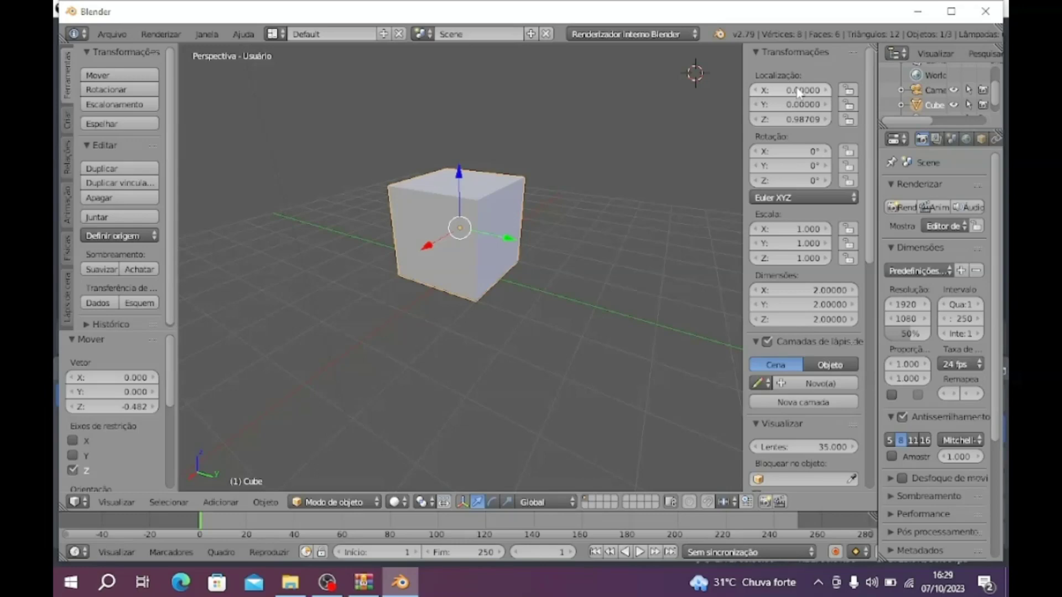
{"action": "left_click_drag", "start_coordinate": [812, 231], "coordinate": [817, 238]}
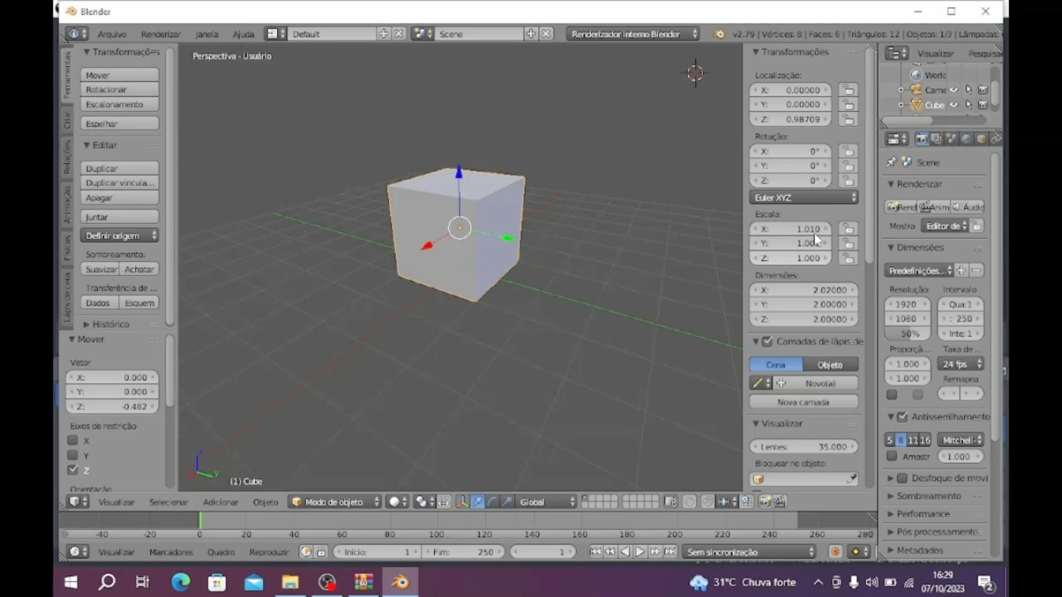
Step: Rotate the cube to 44.2°, 59.2°, 60.8° and place the 3D cursor beside the bar
{"action": "left_click_drag", "start_coordinate": [791, 151], "coordinate": [766, 175]}
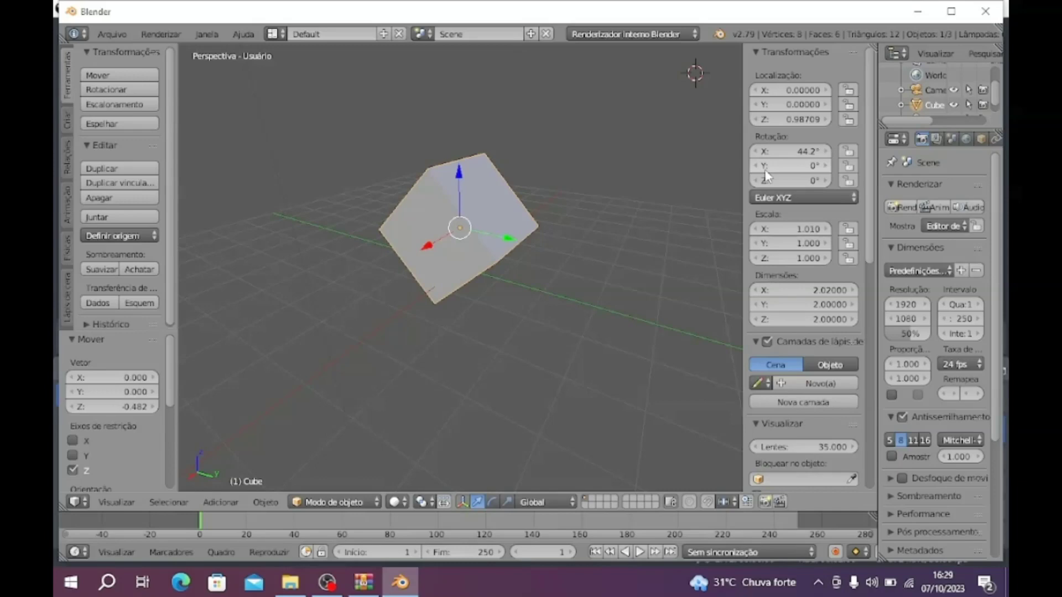
{"action": "left_click_drag", "start_coordinate": [767, 174], "coordinate": [719, 235]}
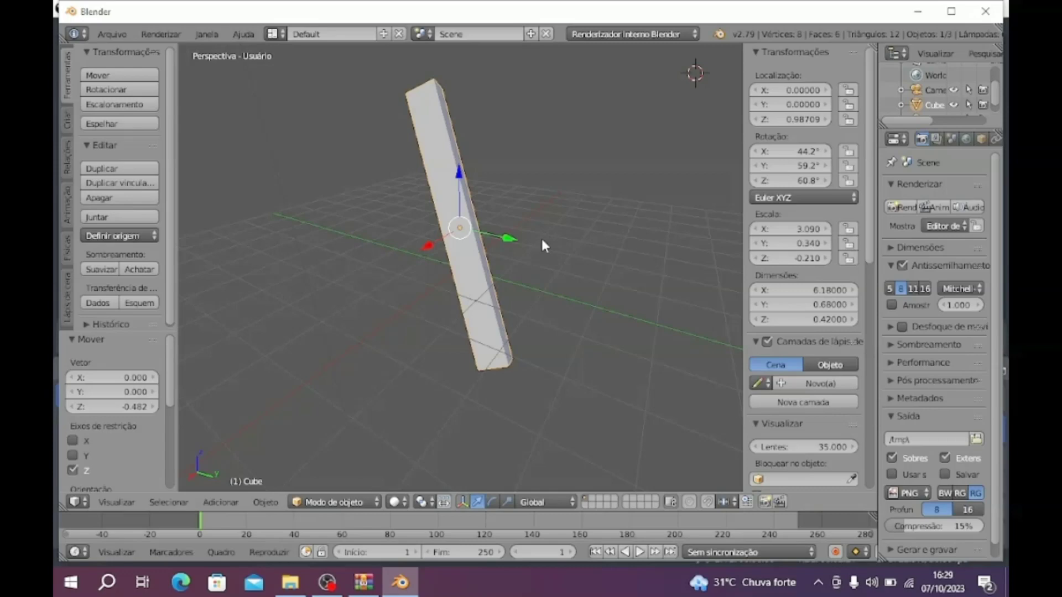
{"action": "left_click", "coordinate": [541, 242]}
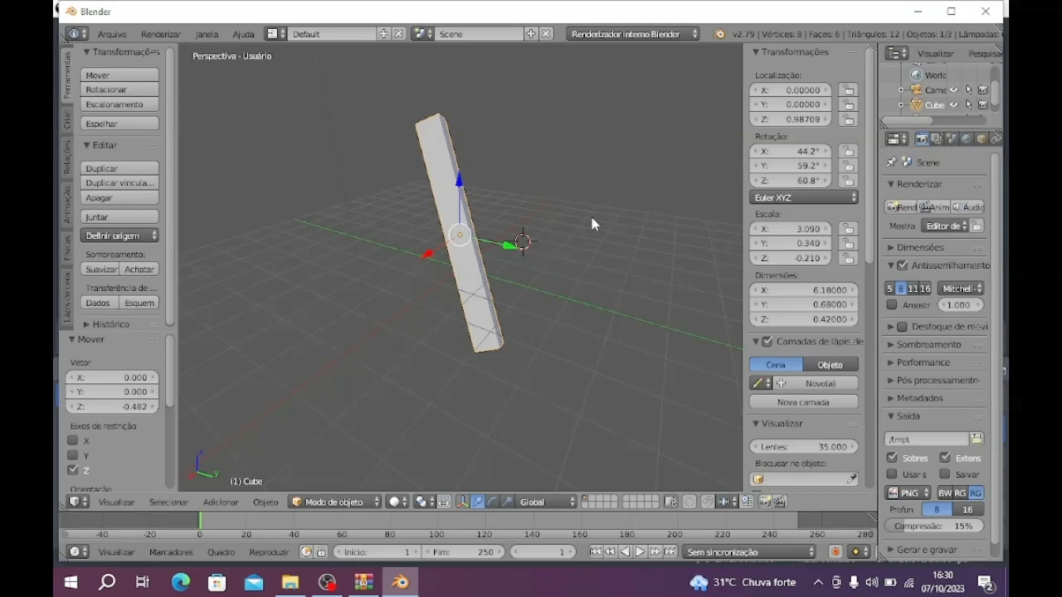
Step: Shrink the bar along Z to about 0.59 of its size
{"action": "key", "text": "s"}
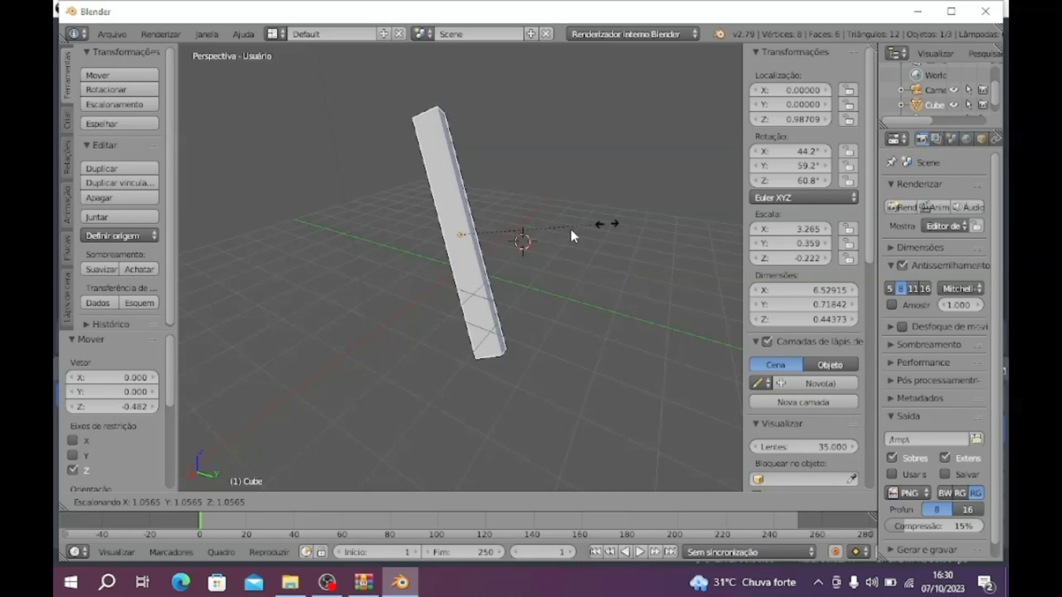
{"action": "key", "text": "z"}
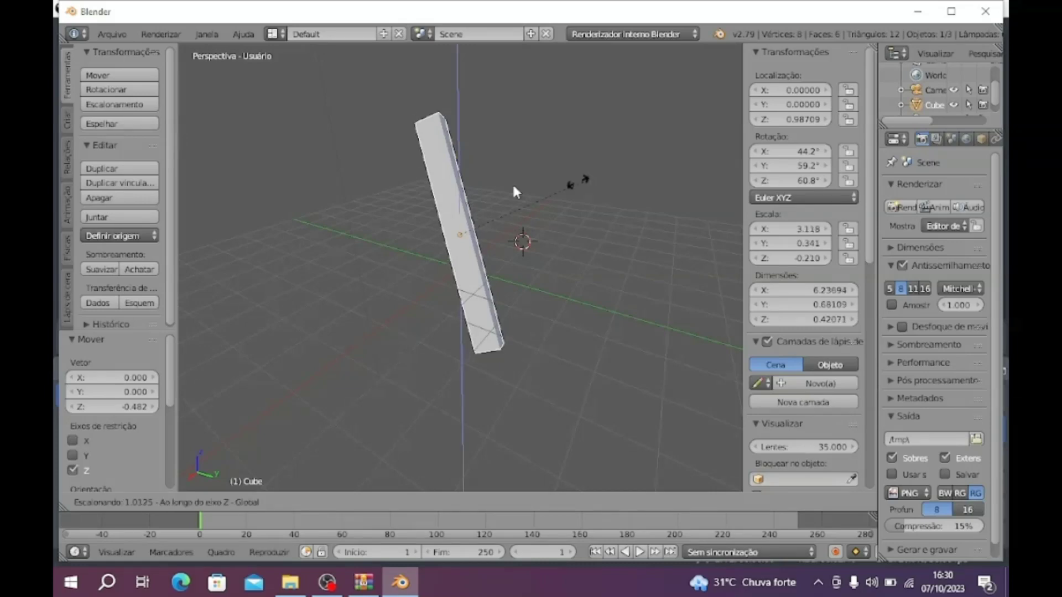
{"action": "left_click", "coordinate": [498, 201]}
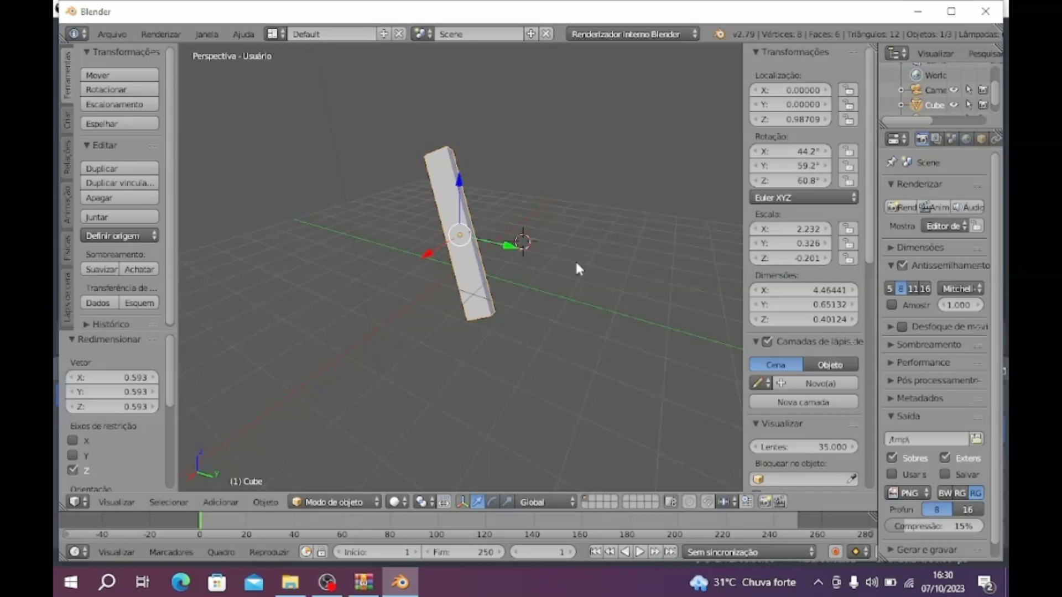
Step: Rotate the bar around Y and X so it lies nearly flat
{"action": "key", "text": "r"}
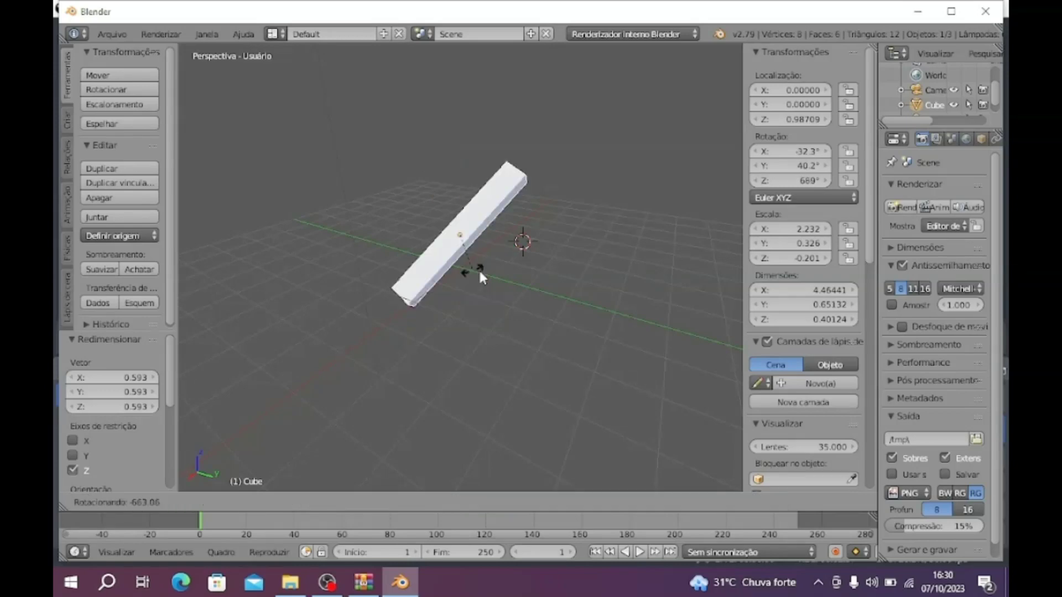
{"action": "key", "text": "y"}
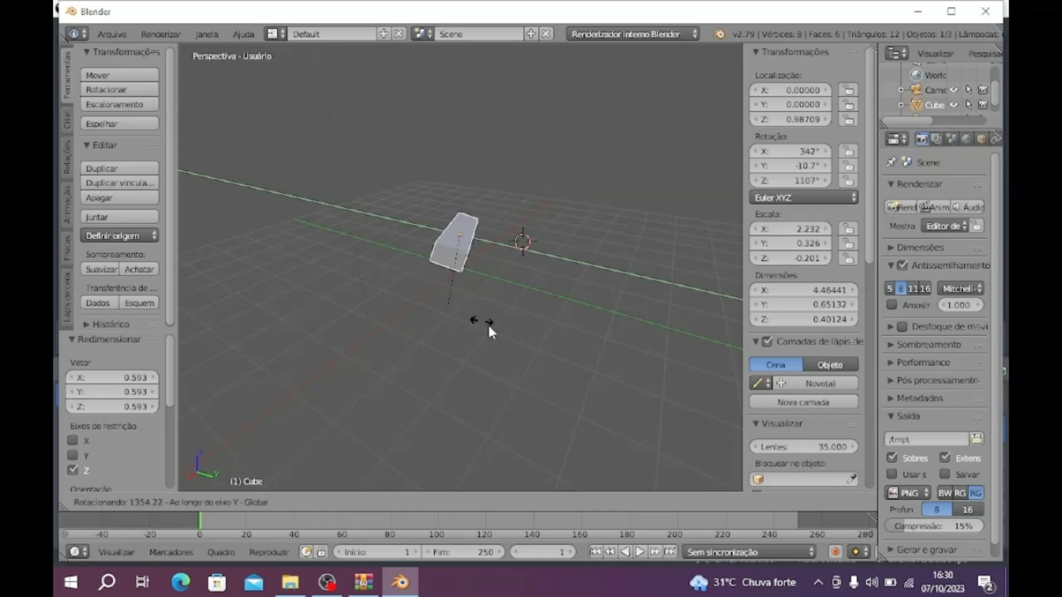
{"action": "key", "text": "x"}
{"action": "left_click", "coordinate": [487, 323]}
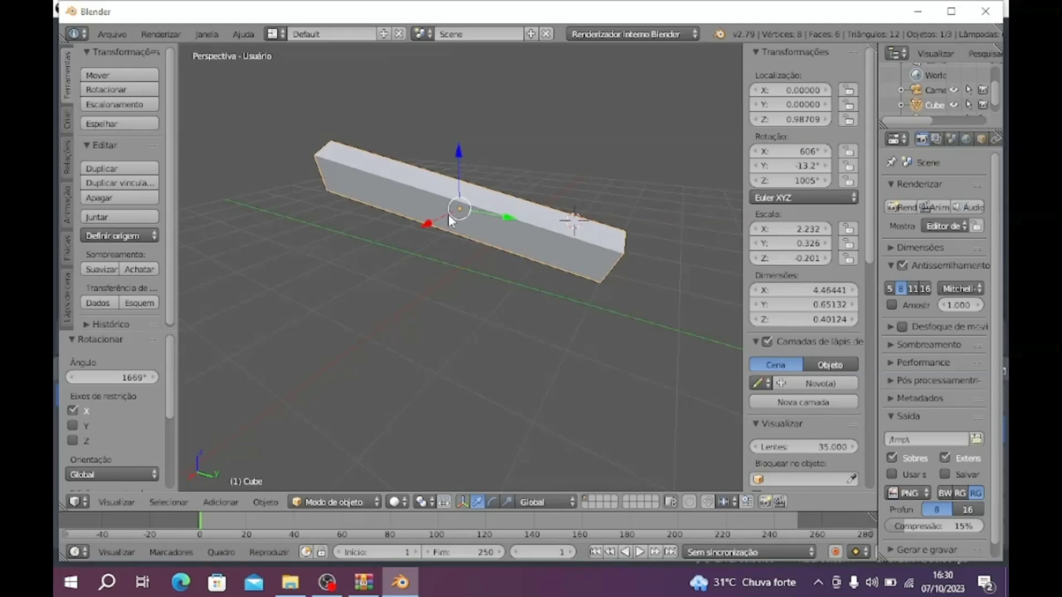
Step: Slide the bar to X about -1.1 and rotate it 101° on X and 66.9° on Z
{"action": "left_click_drag", "start_coordinate": [448, 214], "coordinate": [483, 165]}
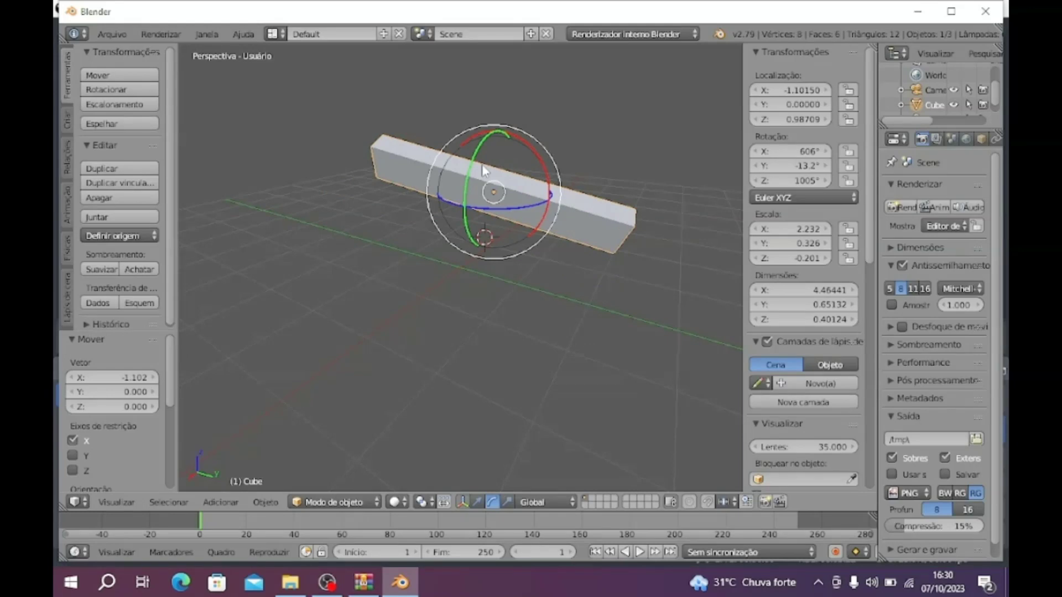
{"action": "type", "text": "rx101"}
{"action": "key", "text": "Return"}
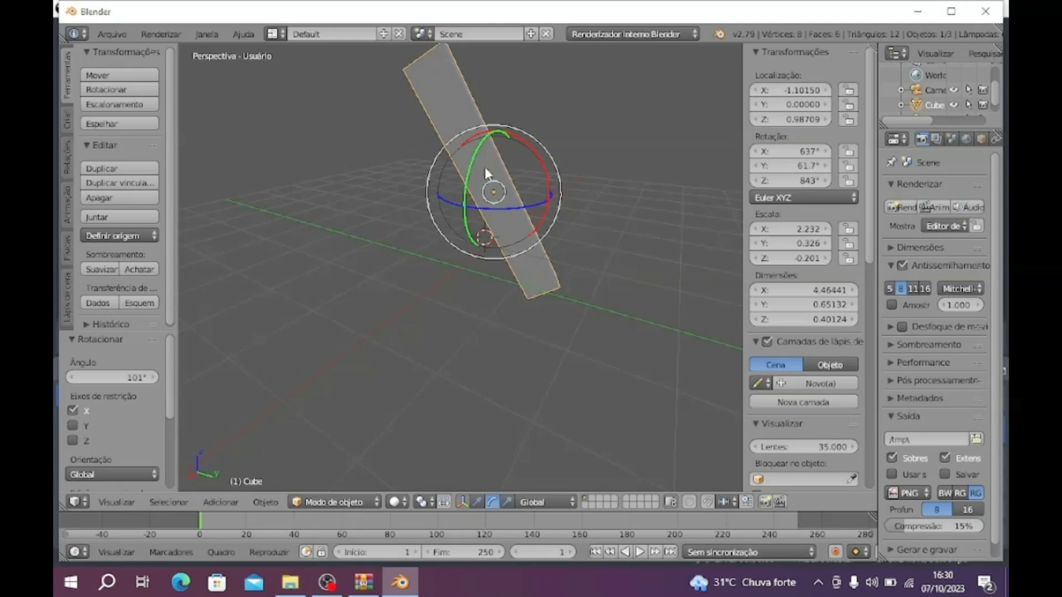
{"action": "type", "text": "rz66.9"}
{"action": "key", "text": "Return"}
Step: Shrink the bar to 0.412, then scale it down along Y and Z into a short block
{"action": "left_click", "coordinate": [506, 502]}
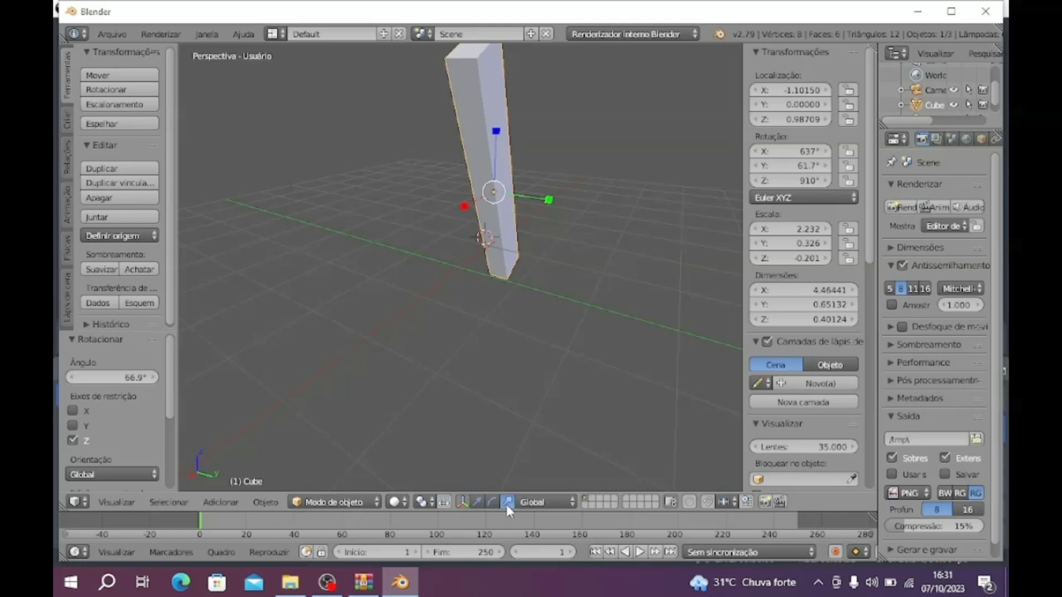
{"action": "key", "text": "s"}
{"action": "left_click", "coordinate": [480, 208]}
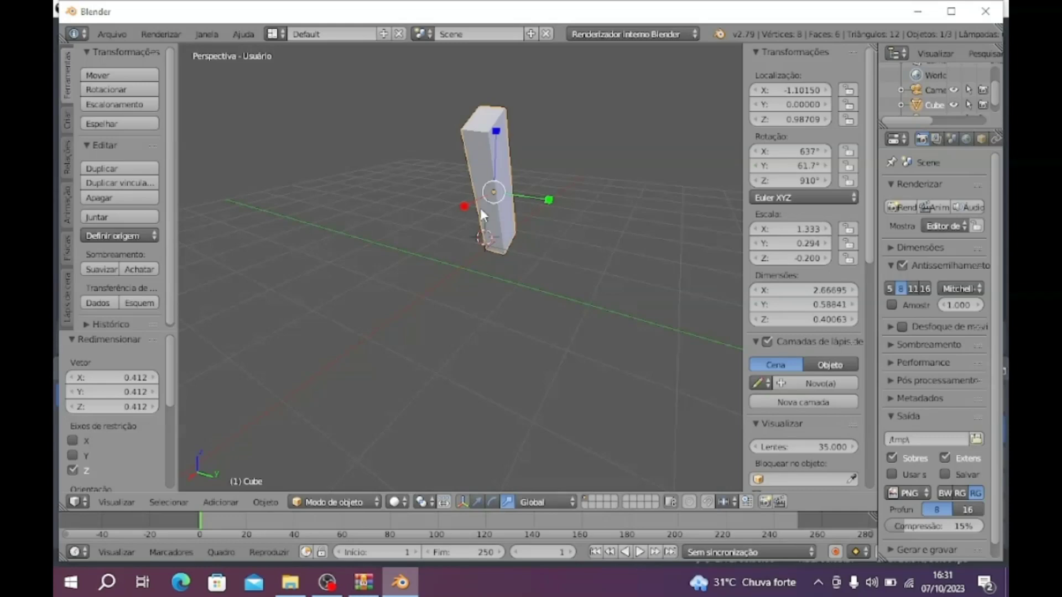
{"action": "key", "text": "s"}
{"action": "left_click", "coordinate": [493, 138]}
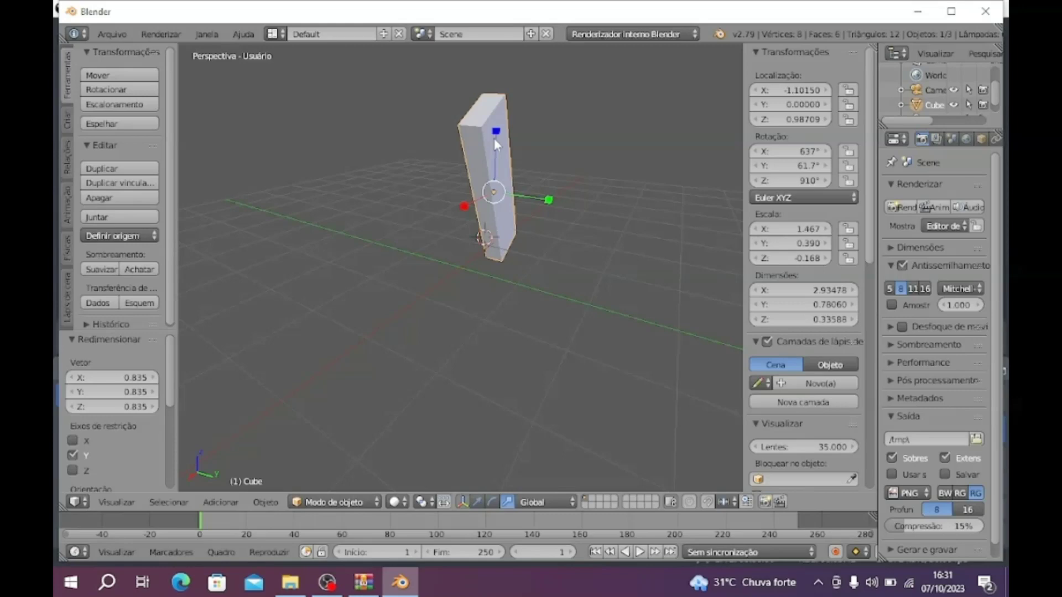
{"action": "key", "text": "s"}
{"action": "key", "text": "z"}
{"action": "left_click", "coordinate": [539, 215]}
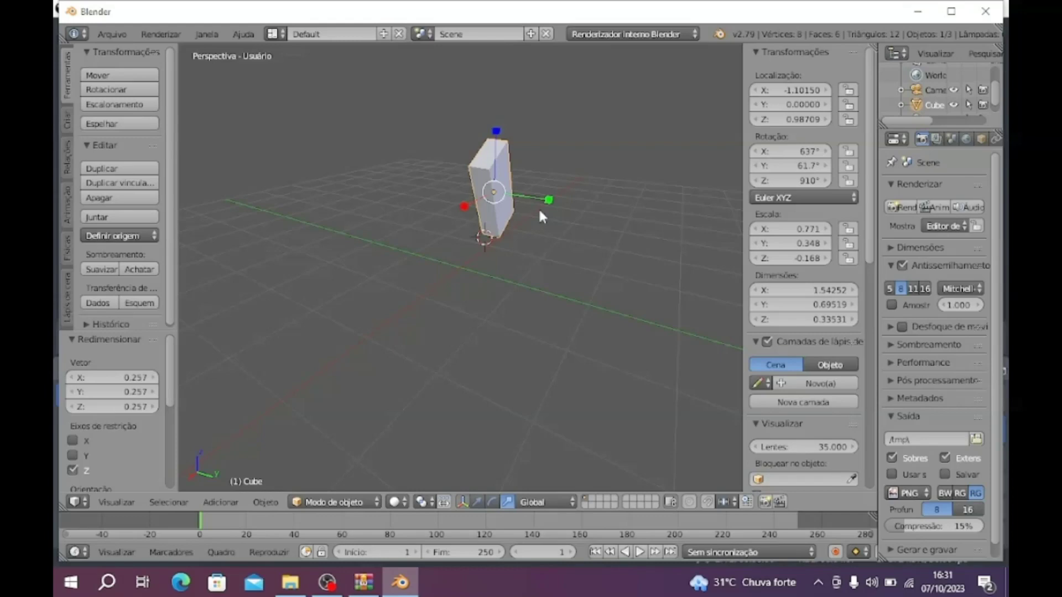
Step: Delete the box and add a plane mesh at the 3D cursor
{"action": "key", "text": "x"}
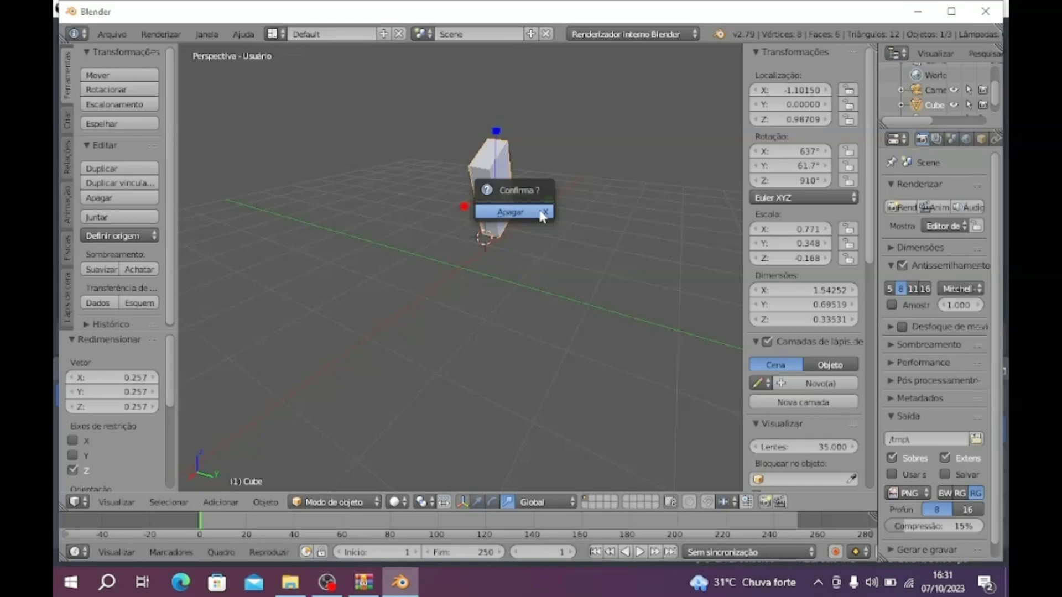
{"action": "left_click", "coordinate": [540, 214]}
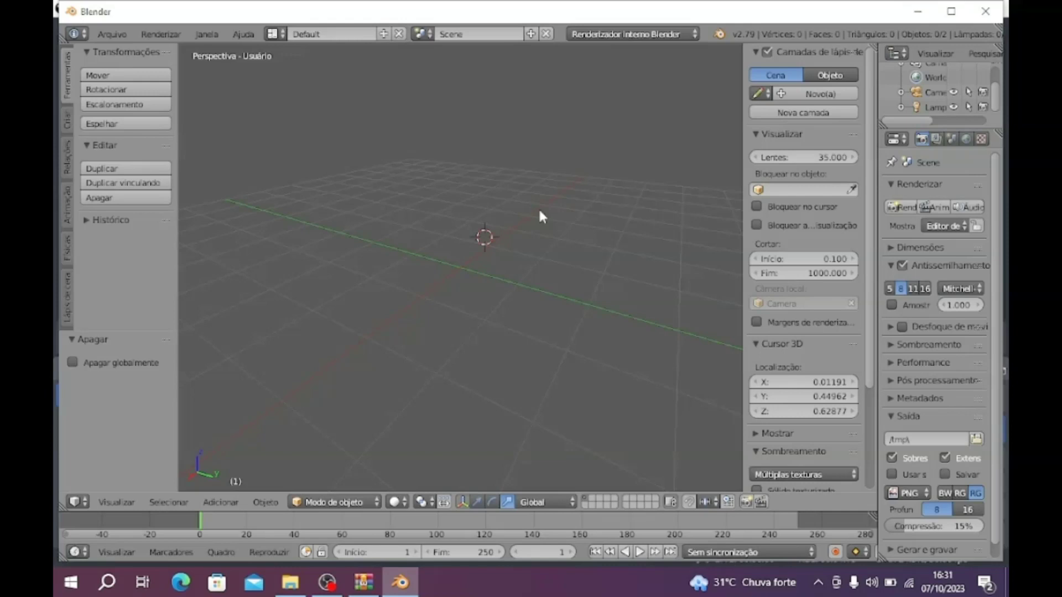
{"action": "left_click", "coordinate": [220, 502]}
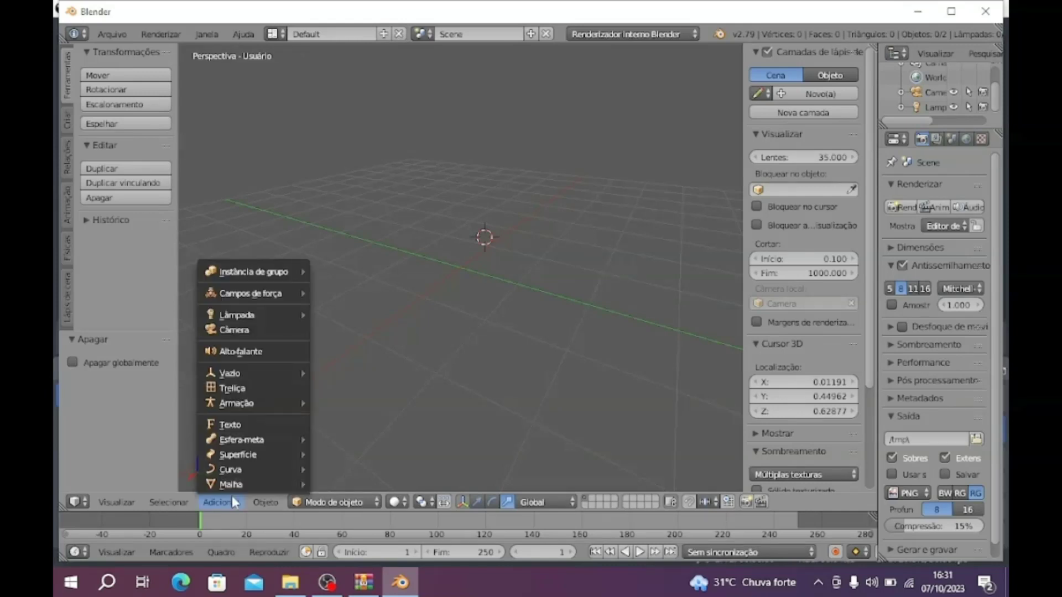
{"action": "mouse_move", "coordinate": [241, 483]}
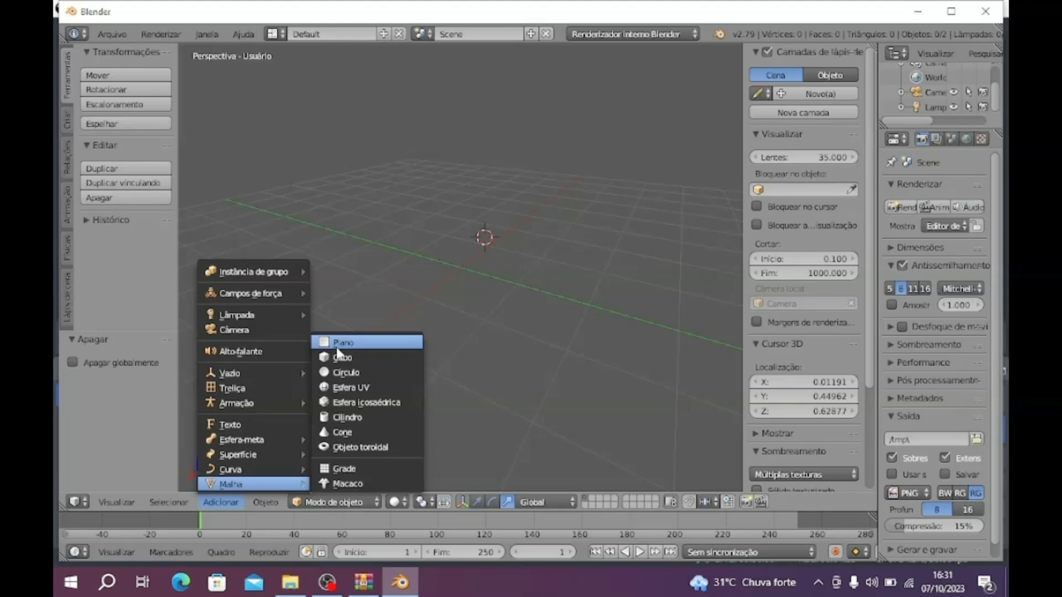
{"action": "left_click", "coordinate": [338, 348]}
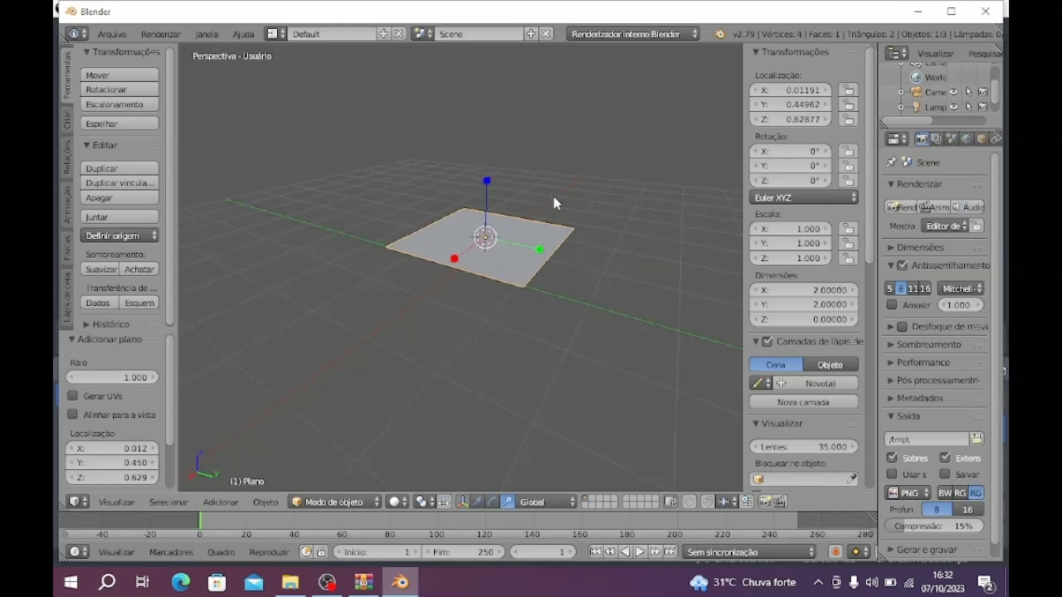
Step: Set the new plane's radius to 8 and view it nearly edge-on
{"action": "key", "text": "F6"}
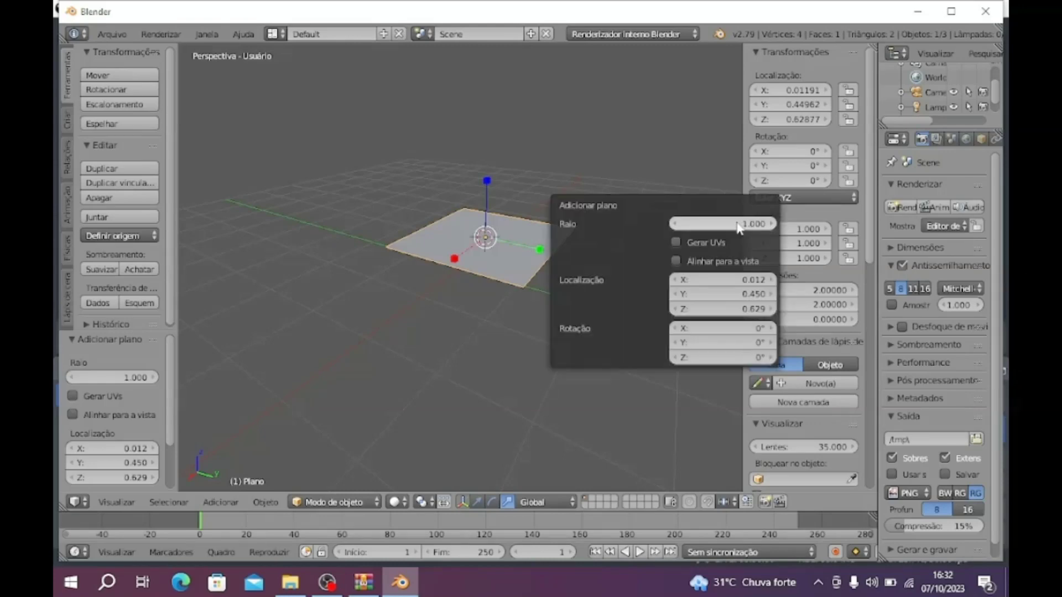
{"action": "left_click", "coordinate": [739, 224]}
{"action": "type", "text": "8"}
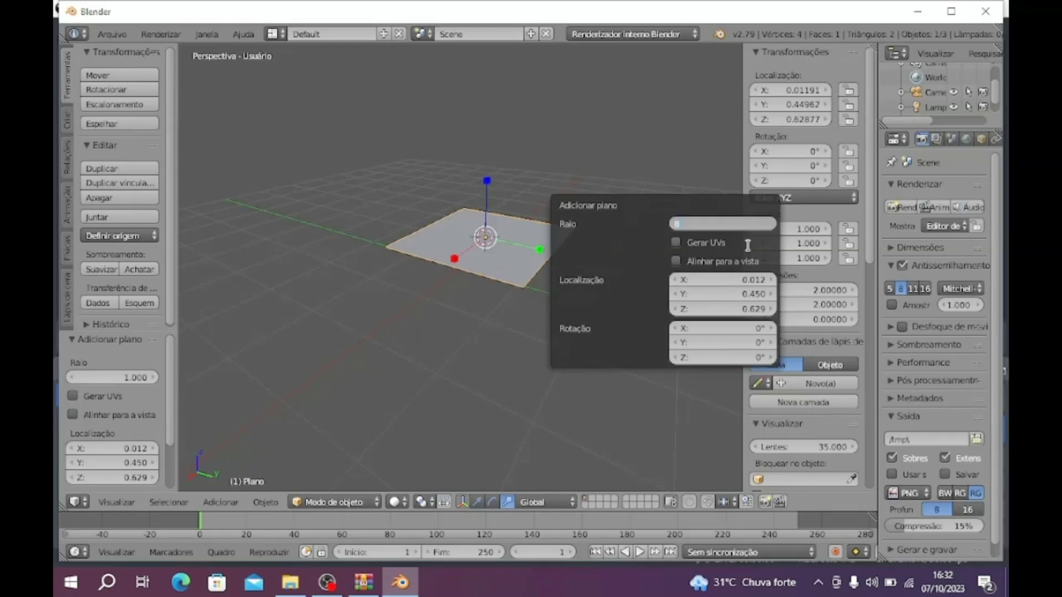
{"action": "key", "text": "Return"}
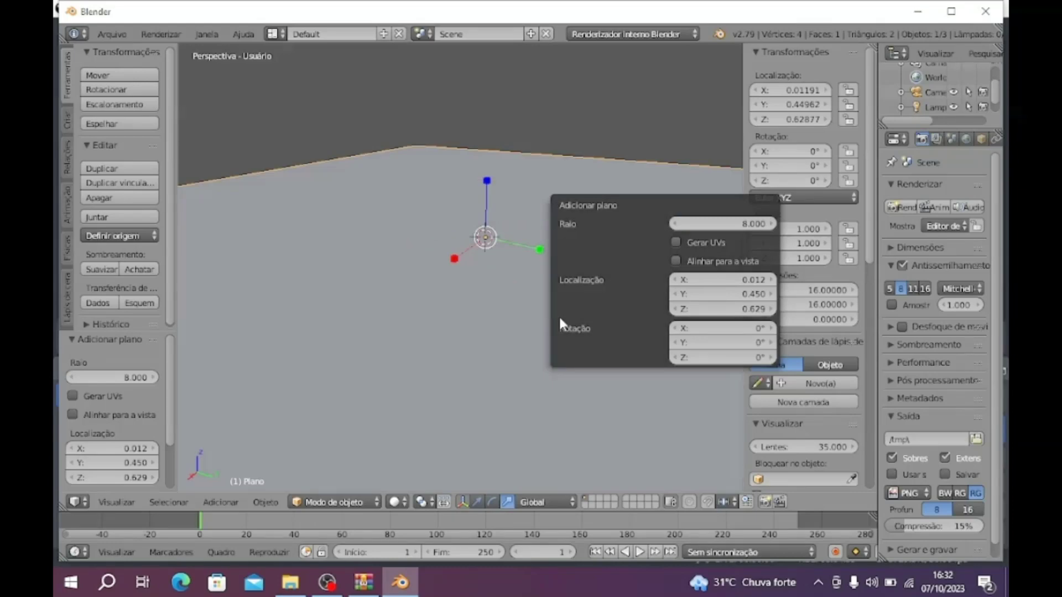
{"action": "middle_click_drag", "start_coordinate": [558, 314], "coordinate": [489, 381]}
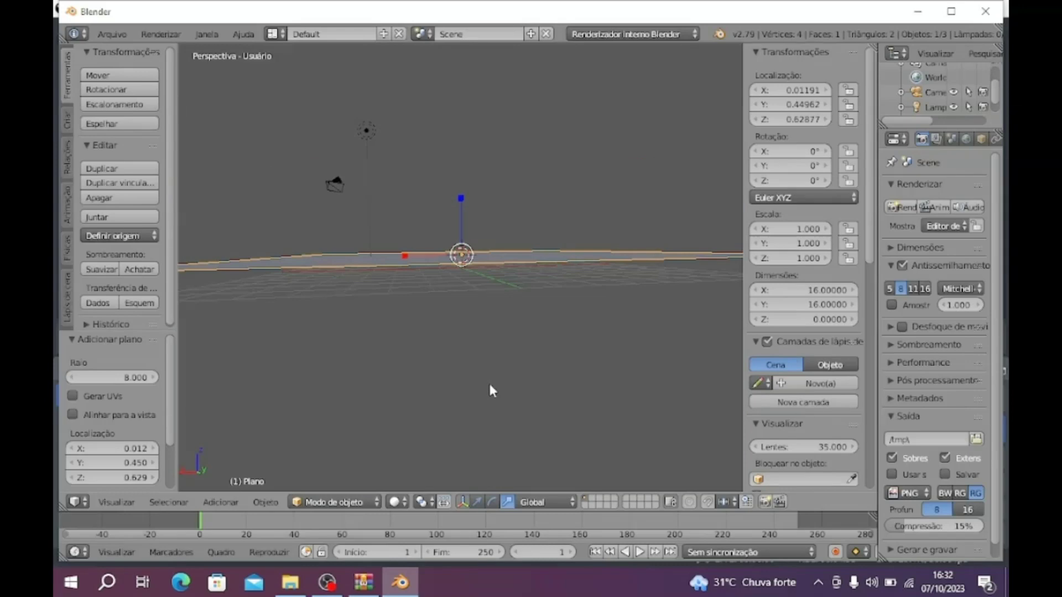
Step: Orbit to look down on the ground plane and select its Location Z field
{"action": "middle_click_drag", "start_coordinate": [489, 386], "coordinate": [516, 358]}
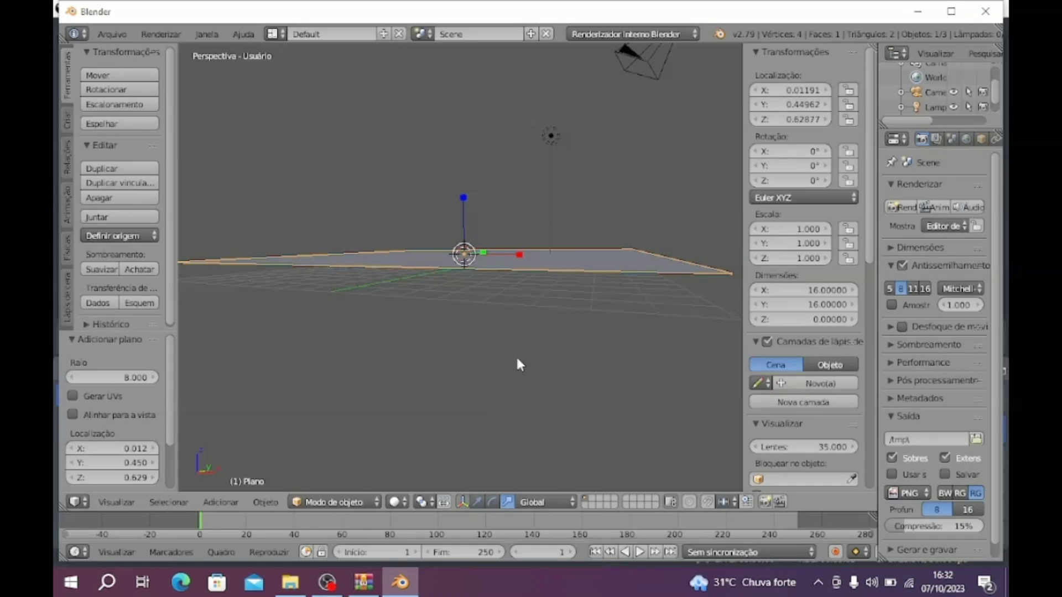
{"action": "middle_click_drag", "start_coordinate": [516, 360], "coordinate": [519, 373]}
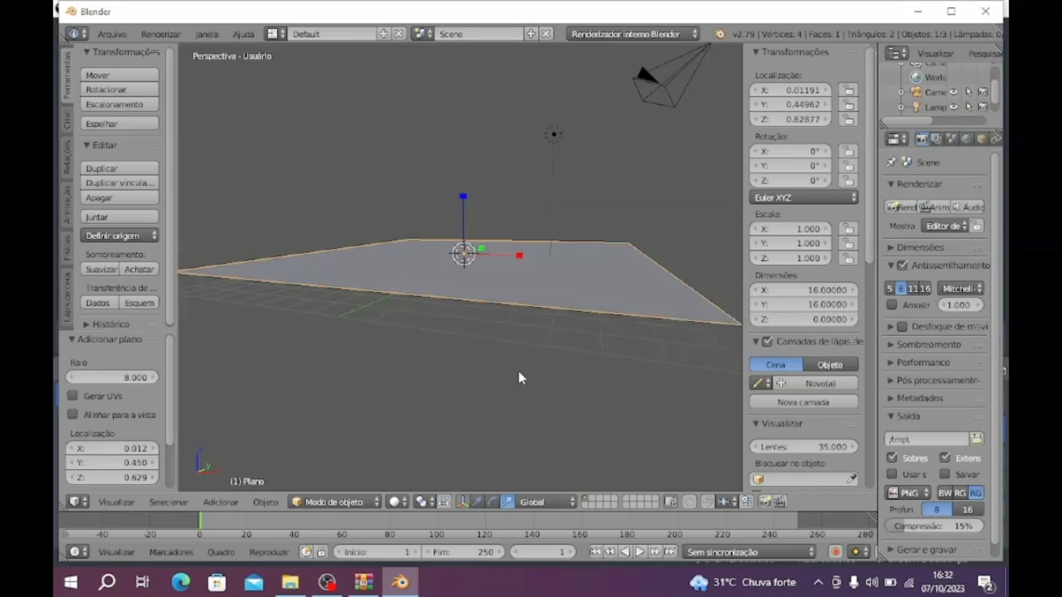
{"action": "middle_click_drag", "start_coordinate": [518, 378], "coordinate": [520, 390]}
{"action": "left_click", "coordinate": [806, 120]}
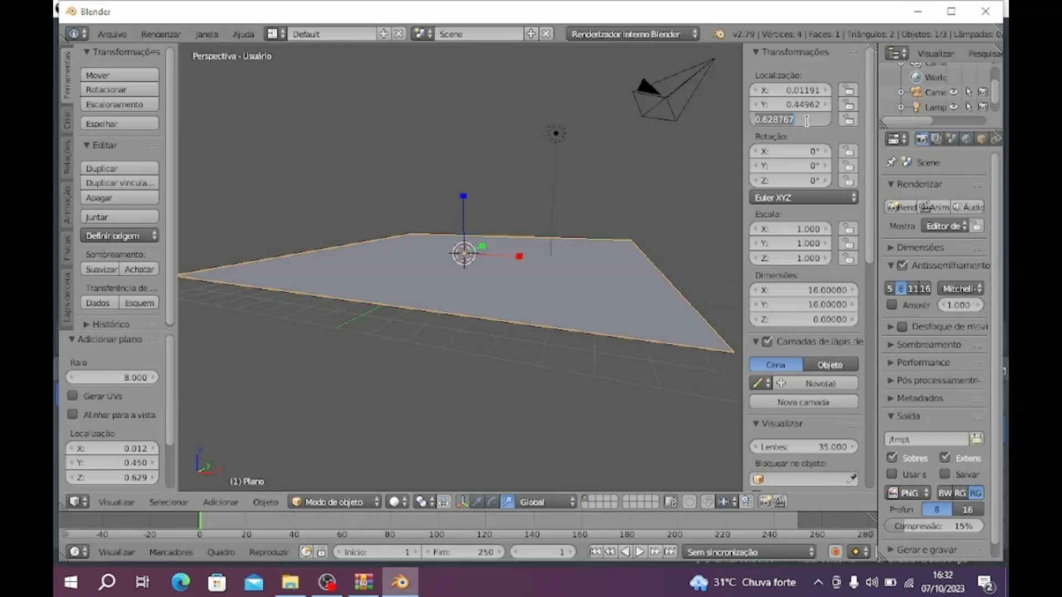
Step: Zero the plane's Z and X location and lock all three location axes
{"action": "type", "text": "0"}
{"action": "key", "text": "Return"}
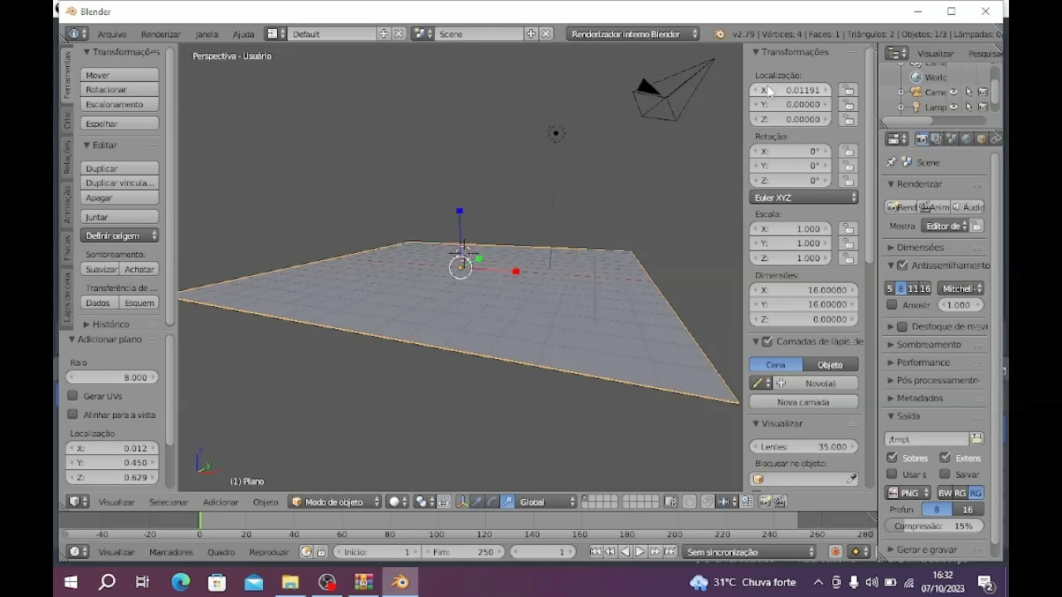
{"action": "key", "text": "BackSpace"}
{"action": "middle_click_drag", "start_coordinate": [450, 442], "coordinate": [450, 404]}
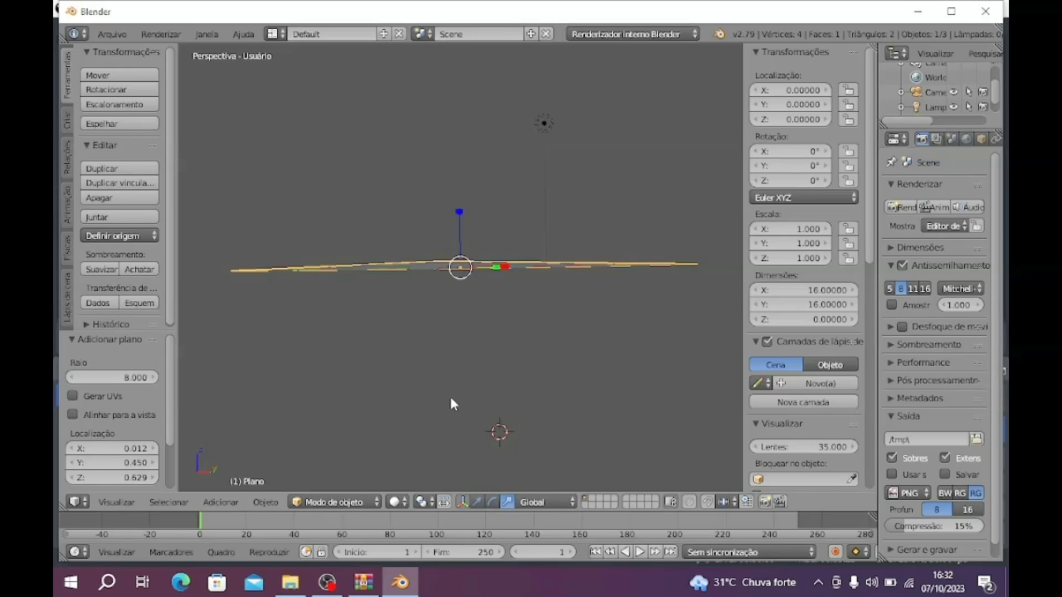
{"action": "middle_click_drag", "start_coordinate": [449, 394], "coordinate": [495, 238]}
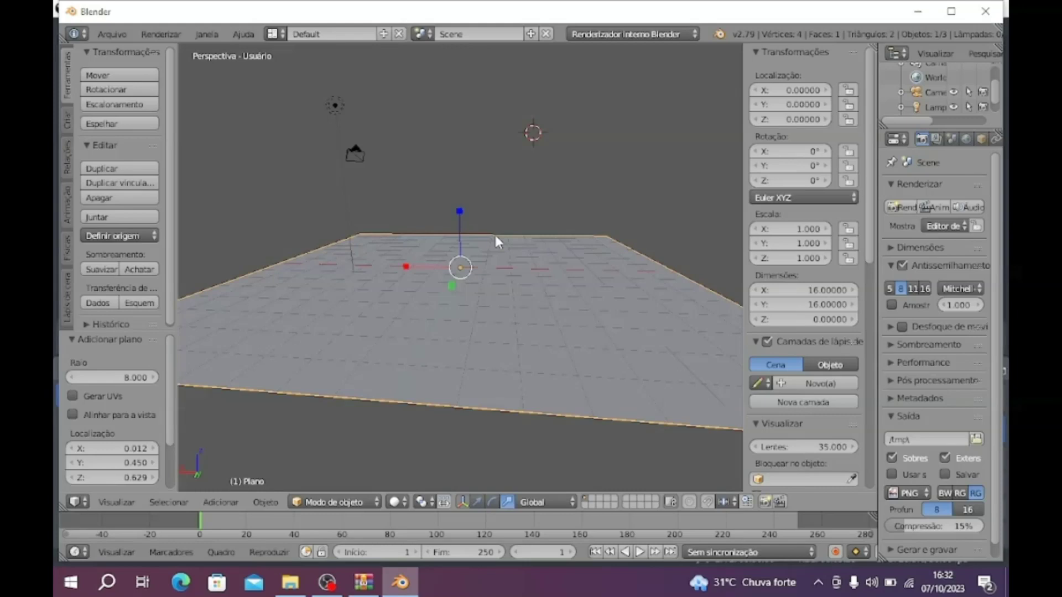
{"action": "middle_click_drag", "start_coordinate": [495, 238], "coordinate": [542, 353]}
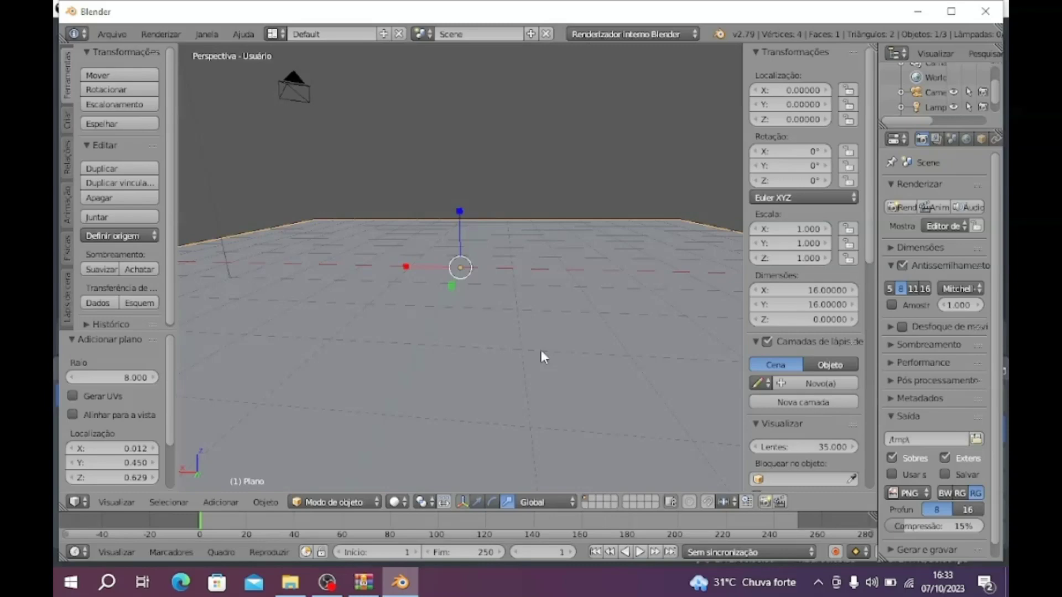
{"action": "left_click_drag", "start_coordinate": [849, 89], "coordinate": [849, 119]}
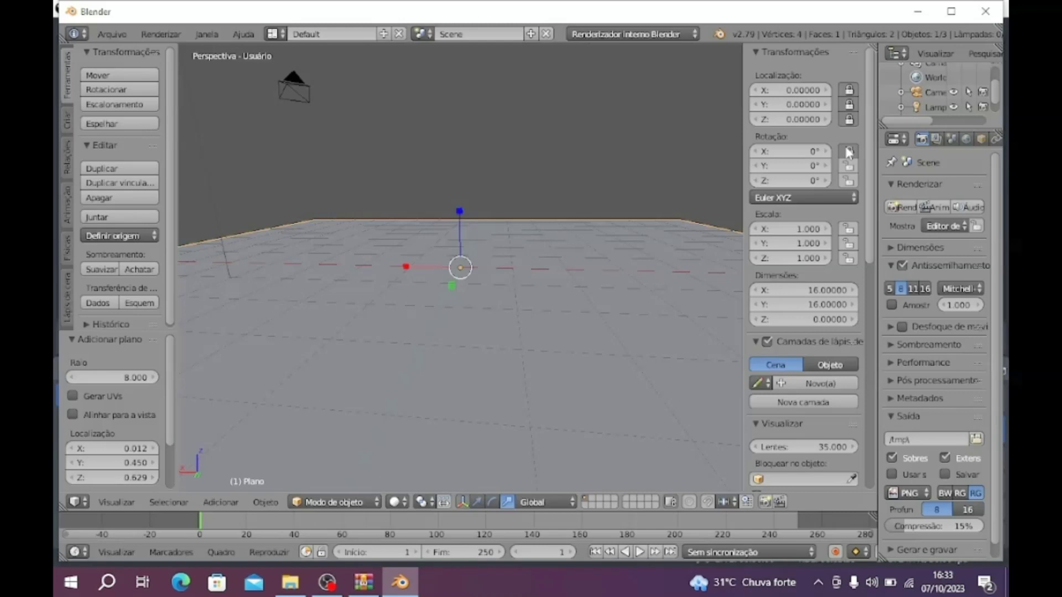
Step: Lock the plane's rotation and scale, reposition the 3D cursor, and confirm a Z-constrained move
{"action": "left_click_drag", "start_coordinate": [848, 152], "coordinate": [849, 259]}
{"action": "left_click", "coordinate": [434, 348]}
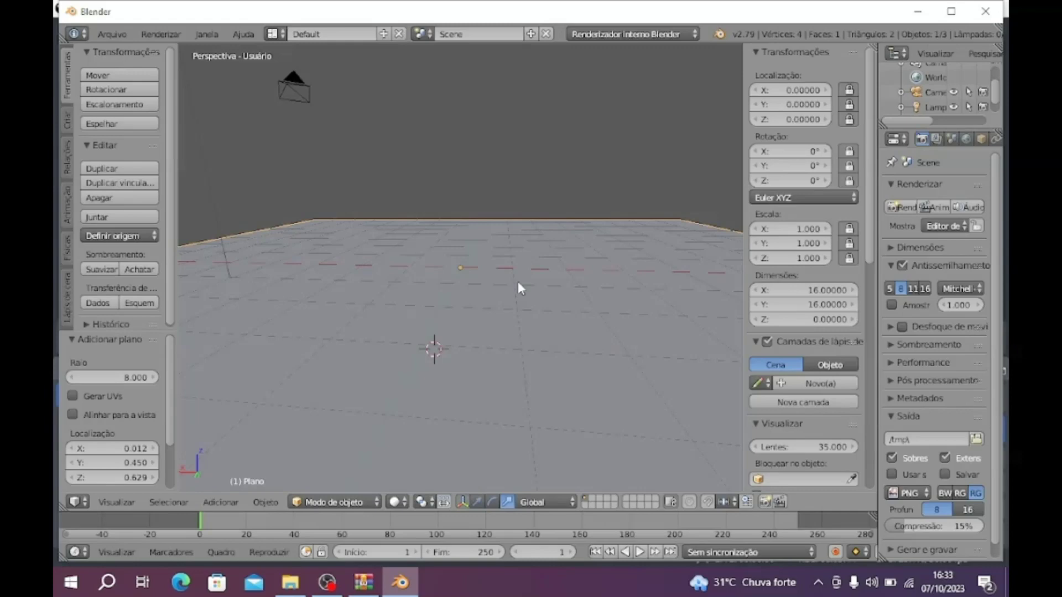
{"action": "left_click_drag", "start_coordinate": [519, 282], "coordinate": [447, 337]}
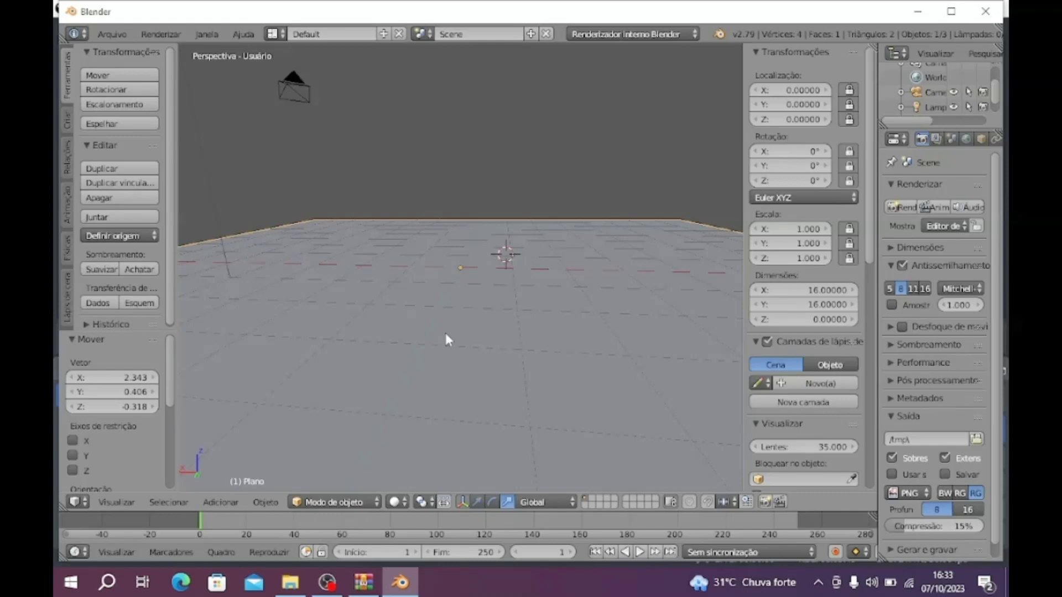
{"action": "middle_click_drag", "start_coordinate": [443, 330], "coordinate": [479, 280]}
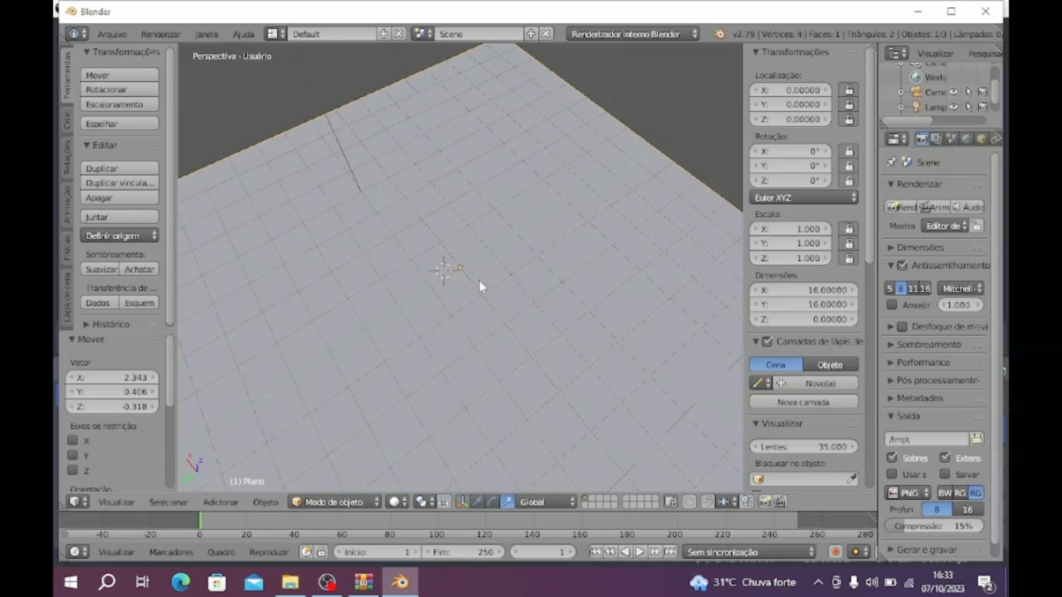
{"action": "key", "text": "g"}
{"action": "key", "text": "z"}
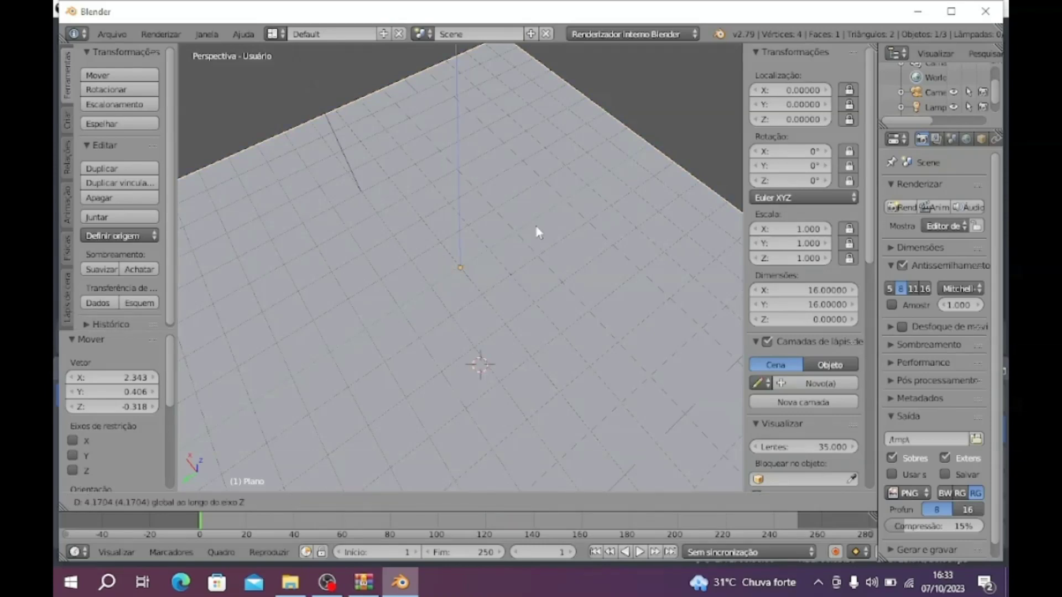
{"action": "left_click", "coordinate": [535, 225]}
Step: Orbit around the plane from low and high angles and bring up the Add mesh list
{"action": "middle_click_drag", "start_coordinate": [535, 225], "coordinate": [660, 344]}
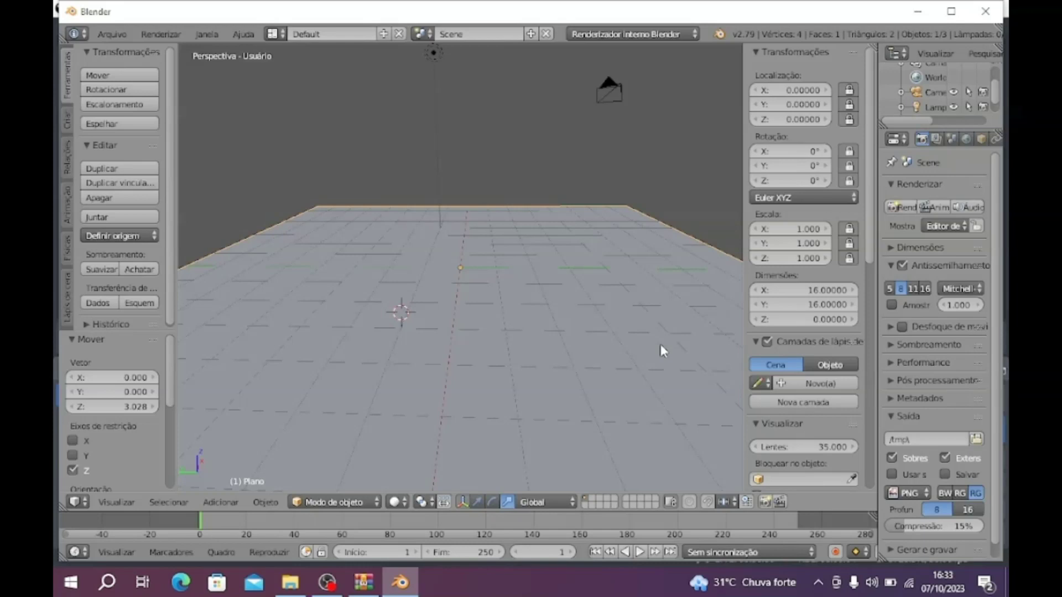
{"action": "middle_click_drag", "start_coordinate": [660, 345], "coordinate": [520, 333]}
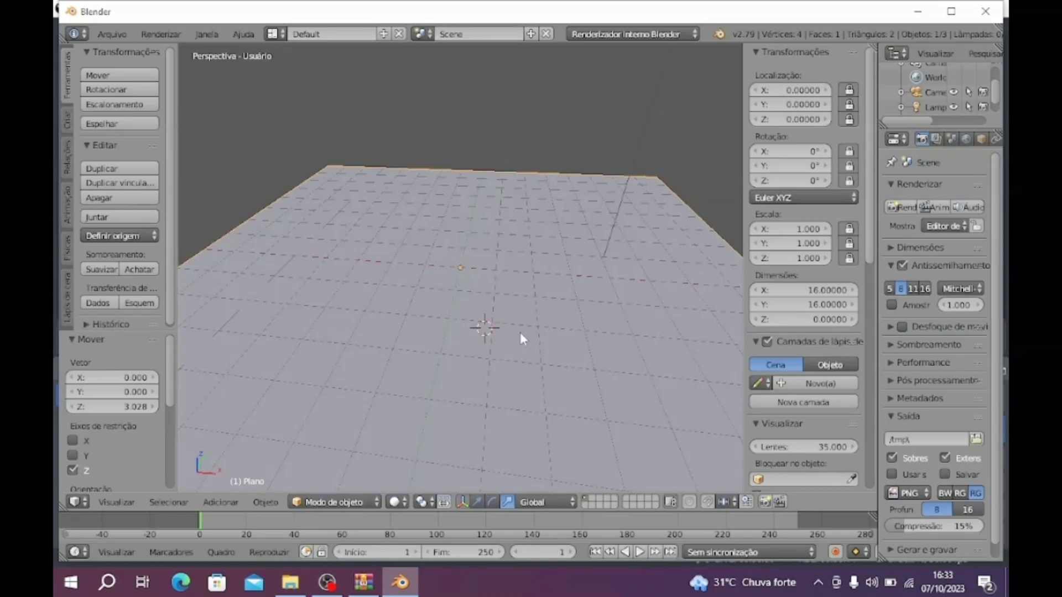
{"action": "middle_click_drag", "start_coordinate": [522, 338], "coordinate": [525, 330]}
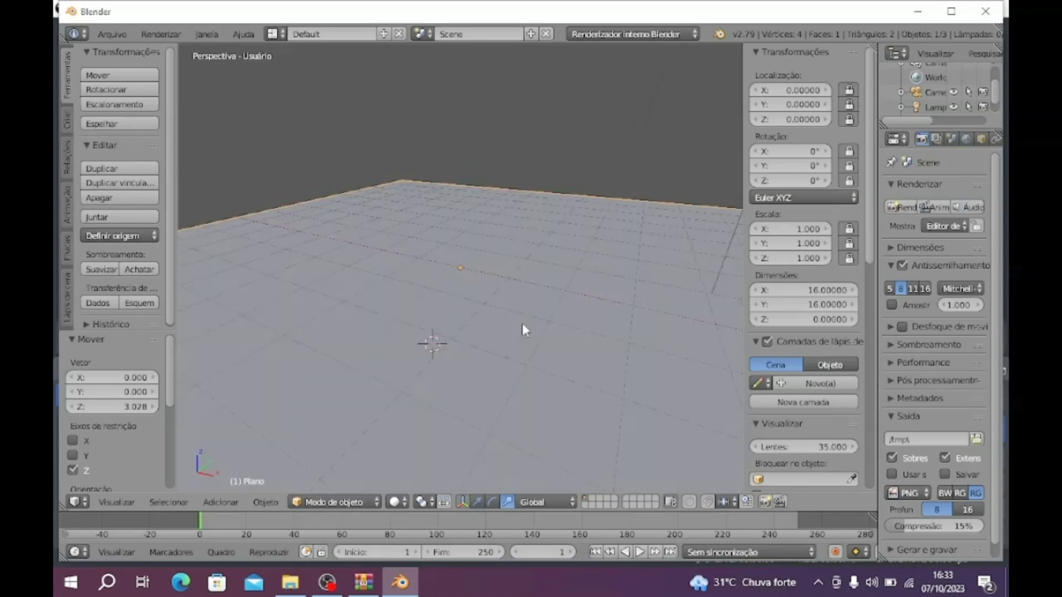
{"action": "middle_click_drag", "start_coordinate": [522, 324], "coordinate": [514, 310]}
{"action": "left_click", "coordinate": [220, 502]}
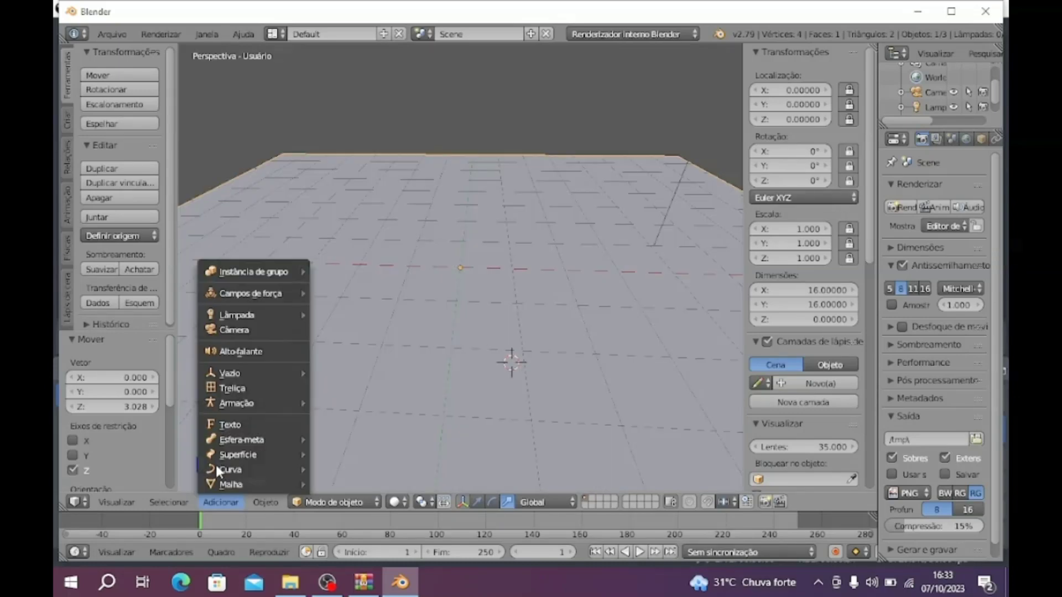
{"action": "mouse_move", "coordinate": [232, 483]}
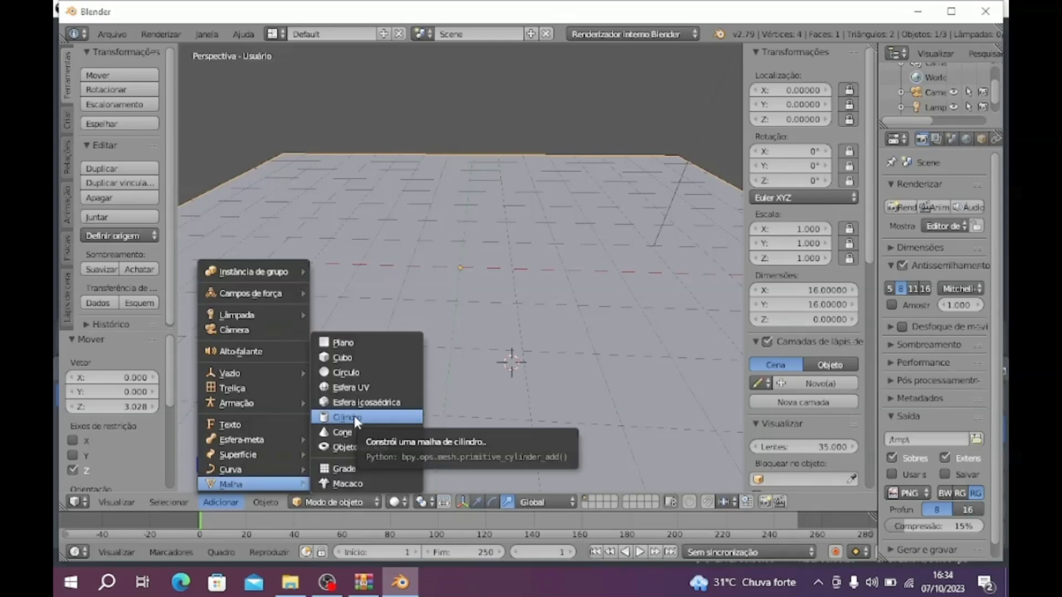
Step: Add a 32-vertex cylinder (radius 1, depth 2) and set its location to X 0, Y 0
{"action": "left_click", "coordinate": [354, 416]}
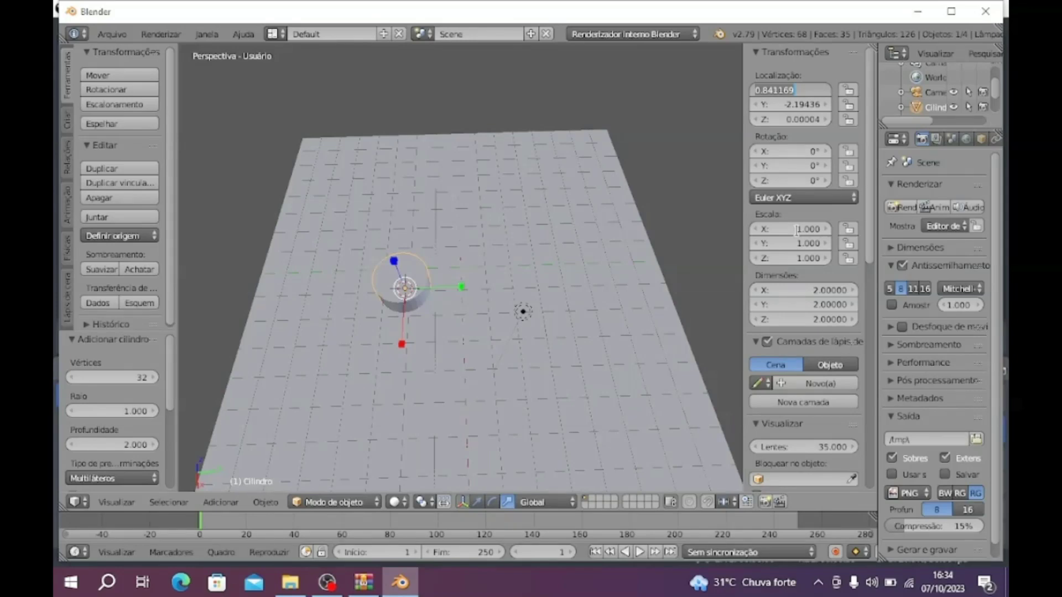
{"action": "type", "text": "0"}
{"action": "key", "text": "Tab"}
{"action": "type", "text": "0"}
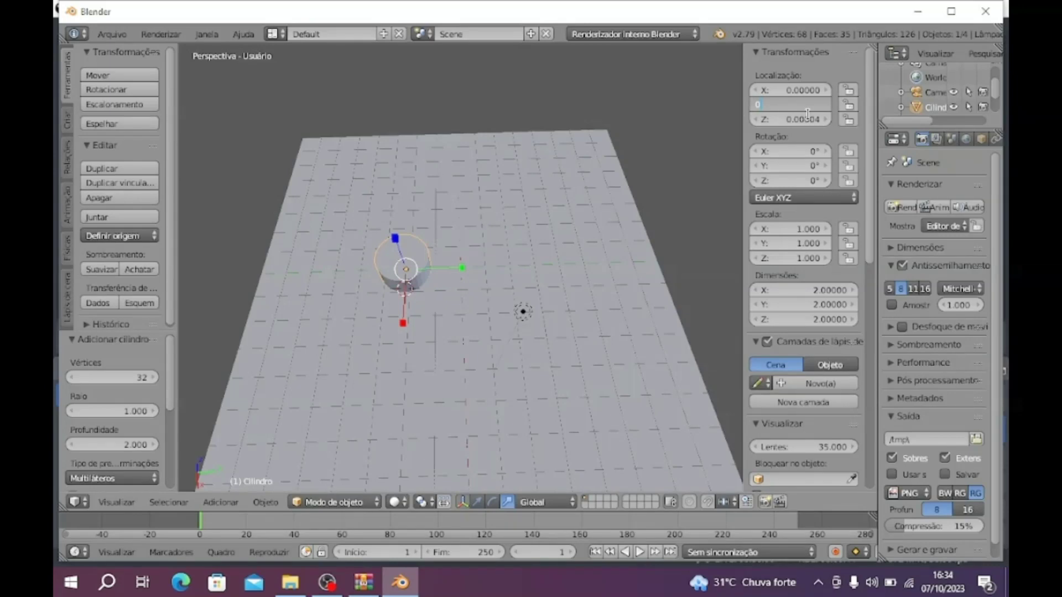
{"action": "key", "text": "Return"}
{"action": "middle_click_drag", "start_coordinate": [522, 332], "coordinate": [522, 221]}
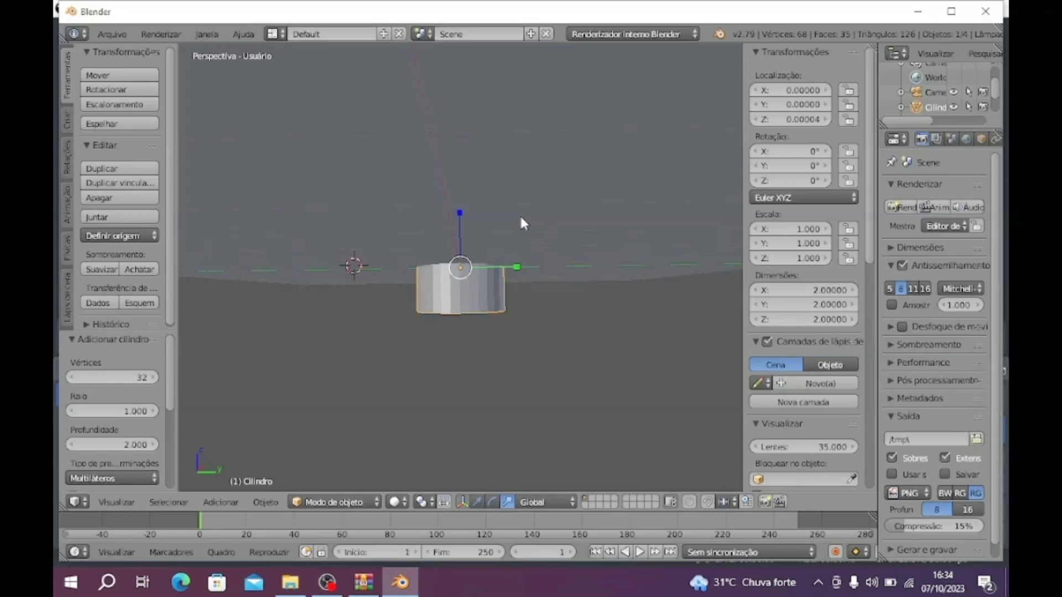
{"action": "middle_click_drag", "start_coordinate": [522, 221], "coordinate": [534, 232]}
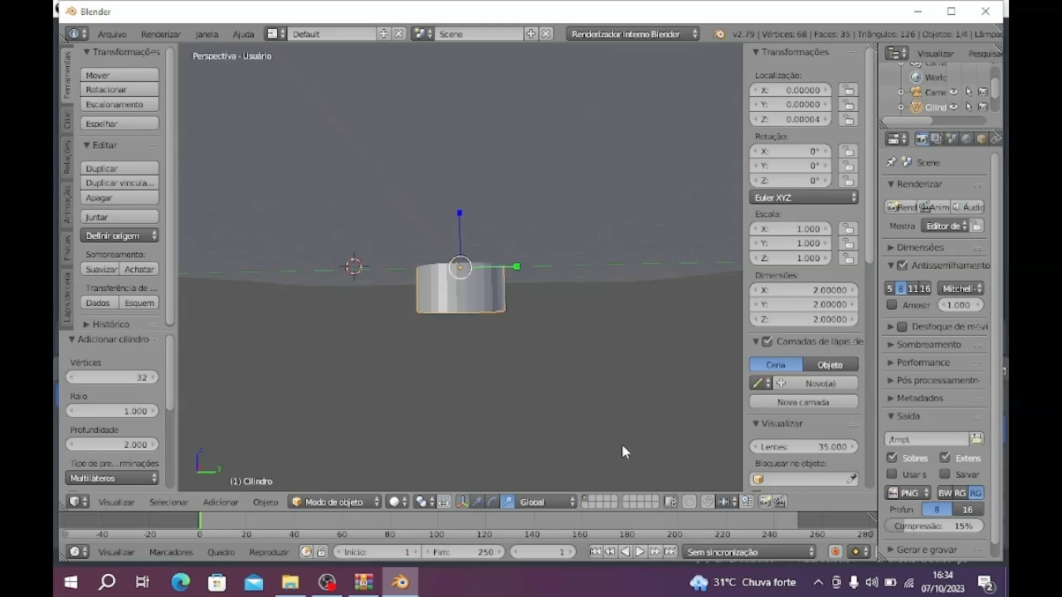
{"action": "middle_click_drag", "start_coordinate": [623, 447], "coordinate": [540, 188]}
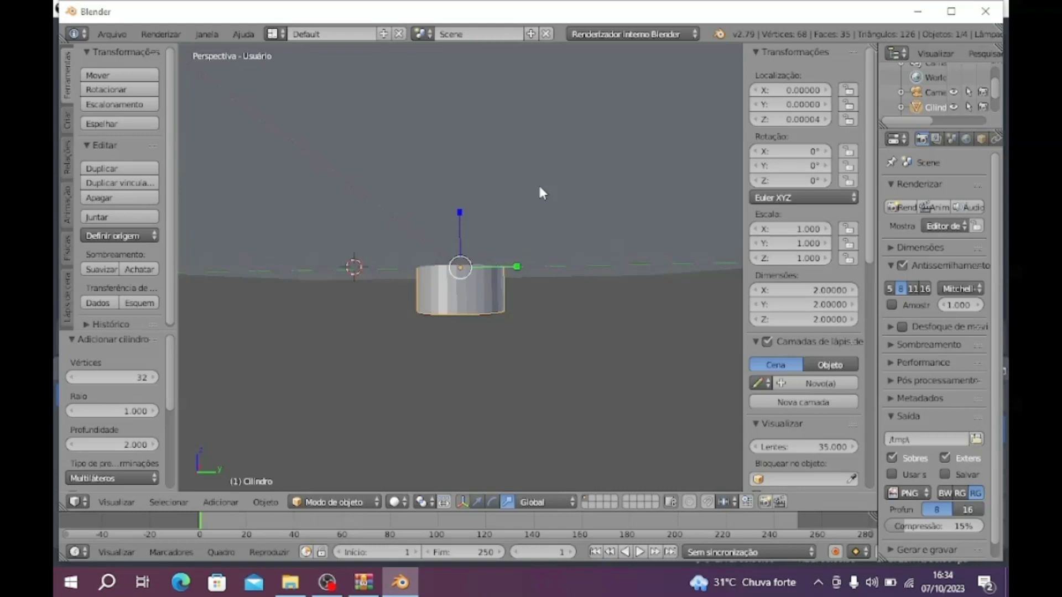
{"action": "middle_click_drag", "start_coordinate": [539, 188], "coordinate": [718, 151]}
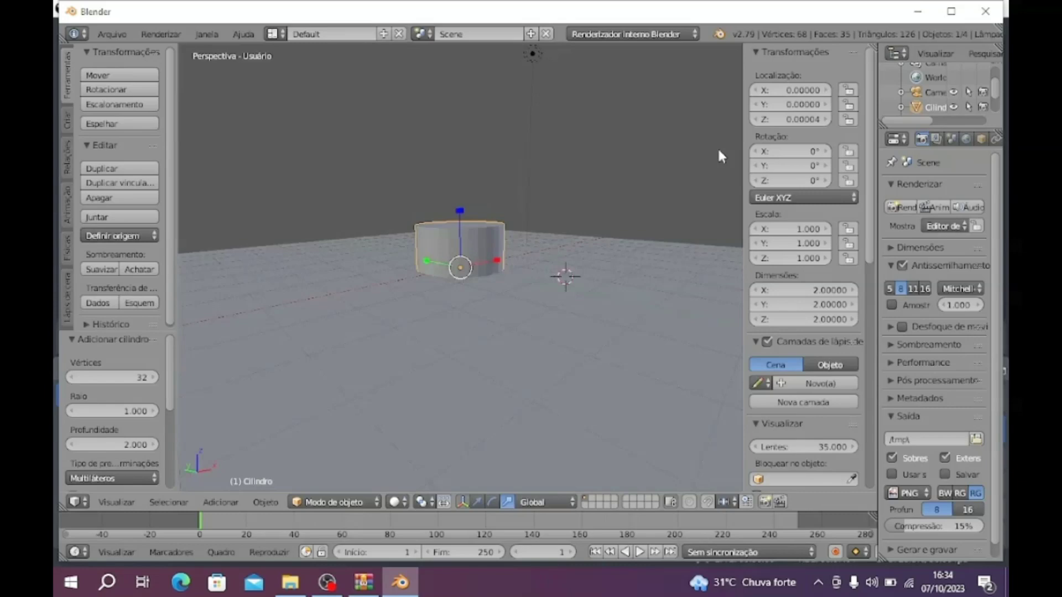
{"action": "middle_click_drag", "start_coordinate": [718, 150], "coordinate": [539, 133]}
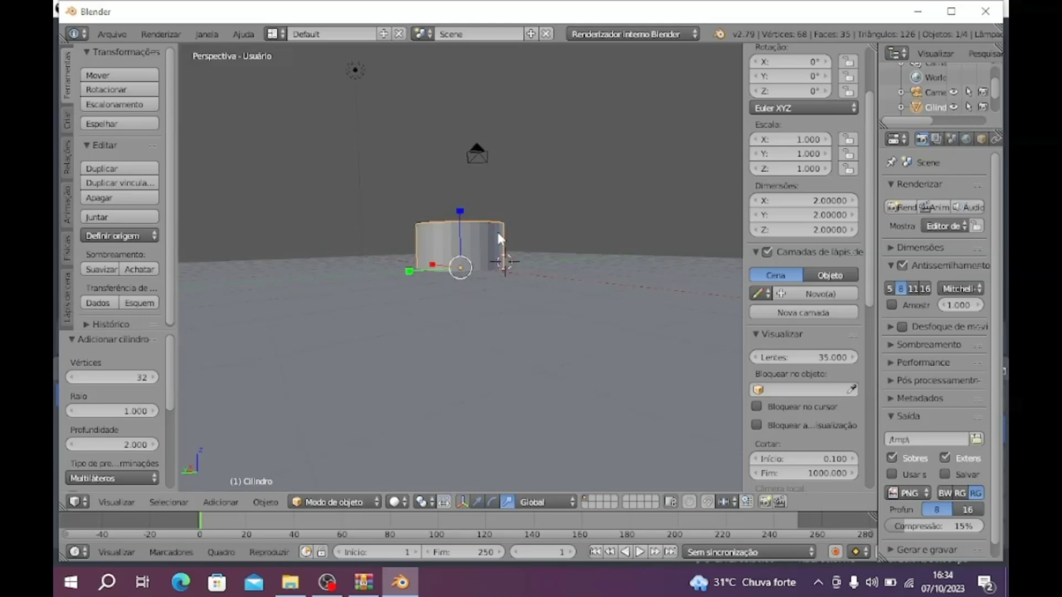
{"action": "middle_click_drag", "start_coordinate": [496, 230], "coordinate": [191, 460]}
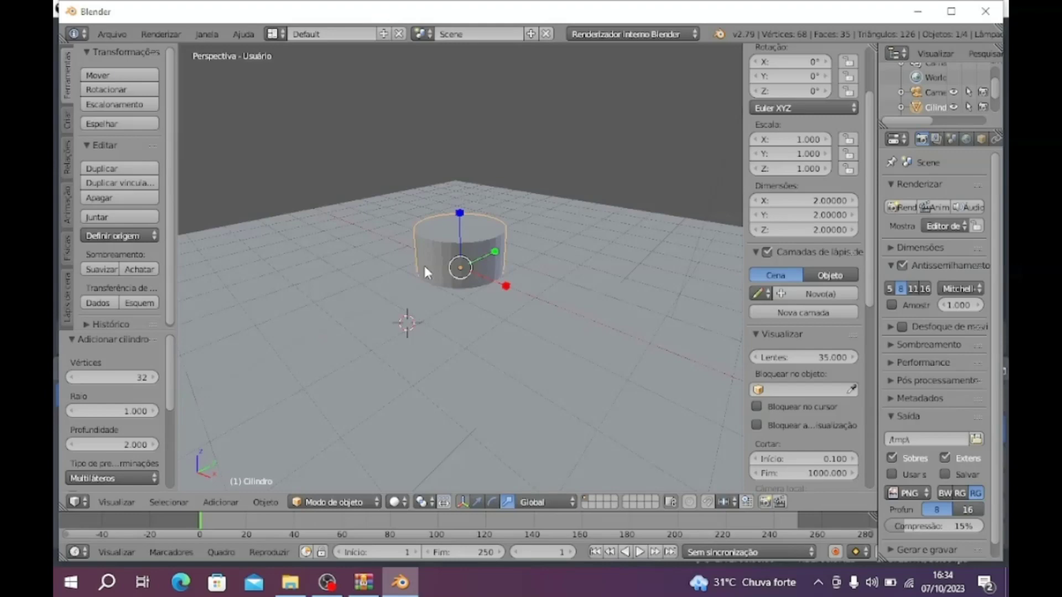
Step: Move the cylinder 0.951 up along Z so it rests on the floor plane
{"action": "key", "text": "g"}
{"action": "key", "text": "z"}
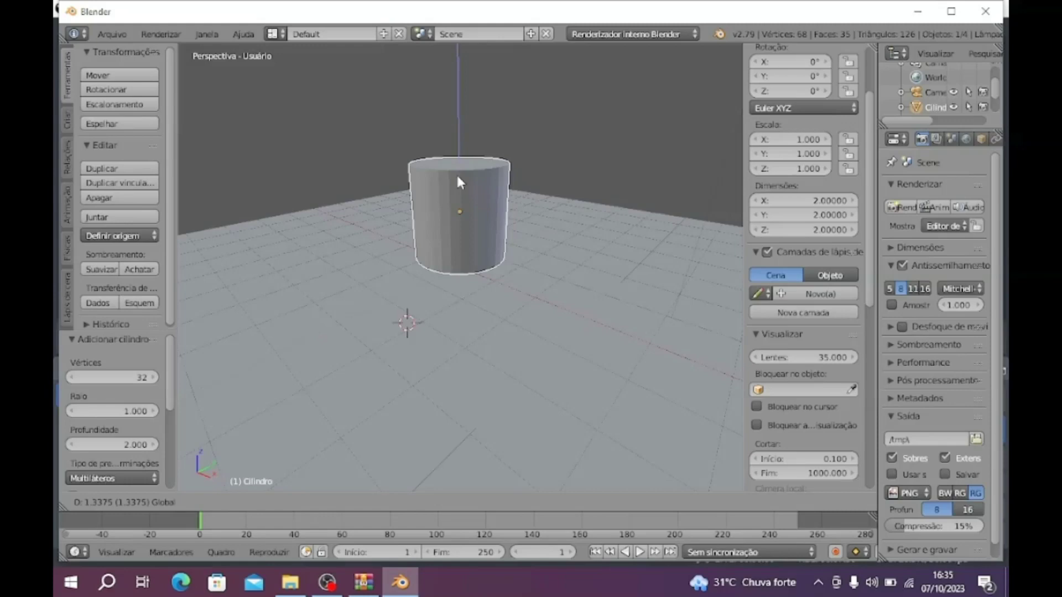
{"action": "left_click", "coordinate": [456, 172]}
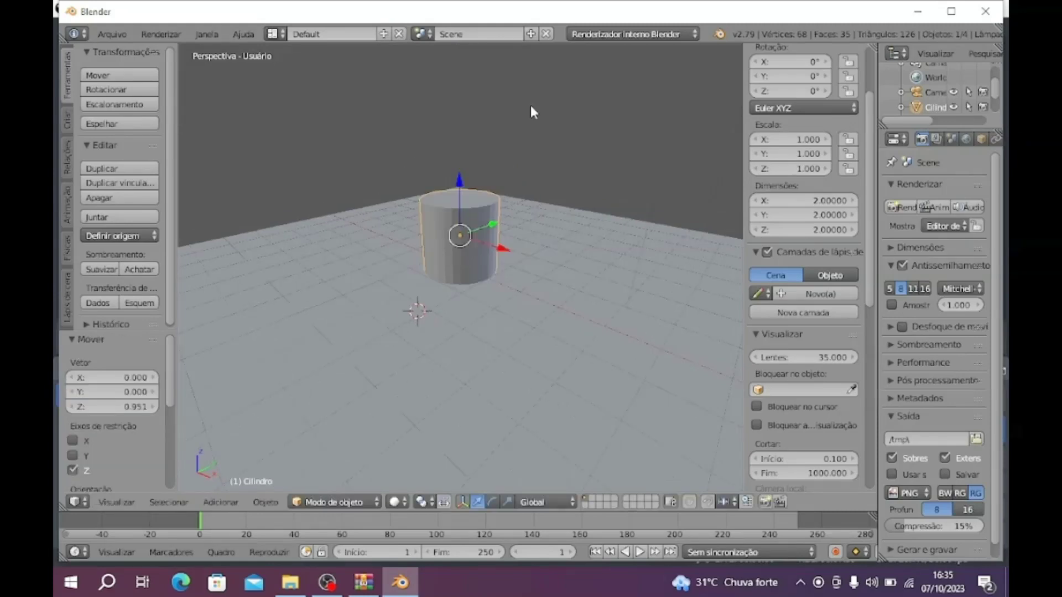
{"action": "middle_click_drag", "start_coordinate": [530, 112], "coordinate": [800, 153]}
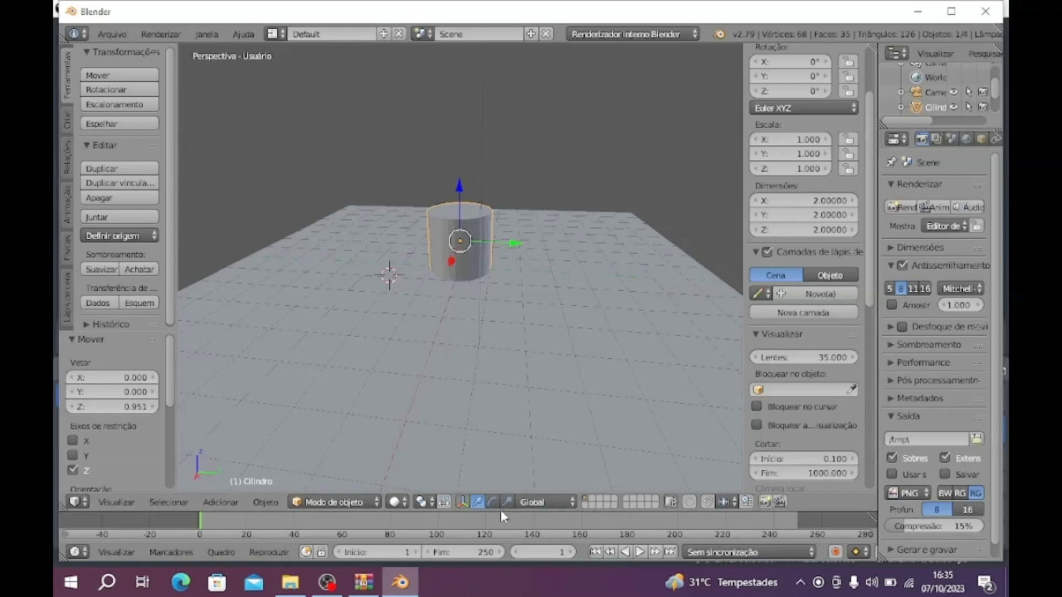
Step: Scale the cylinder to 4.182 along Z into a tall rocket body
{"action": "key", "text": "s"}
{"action": "key", "text": "z"}
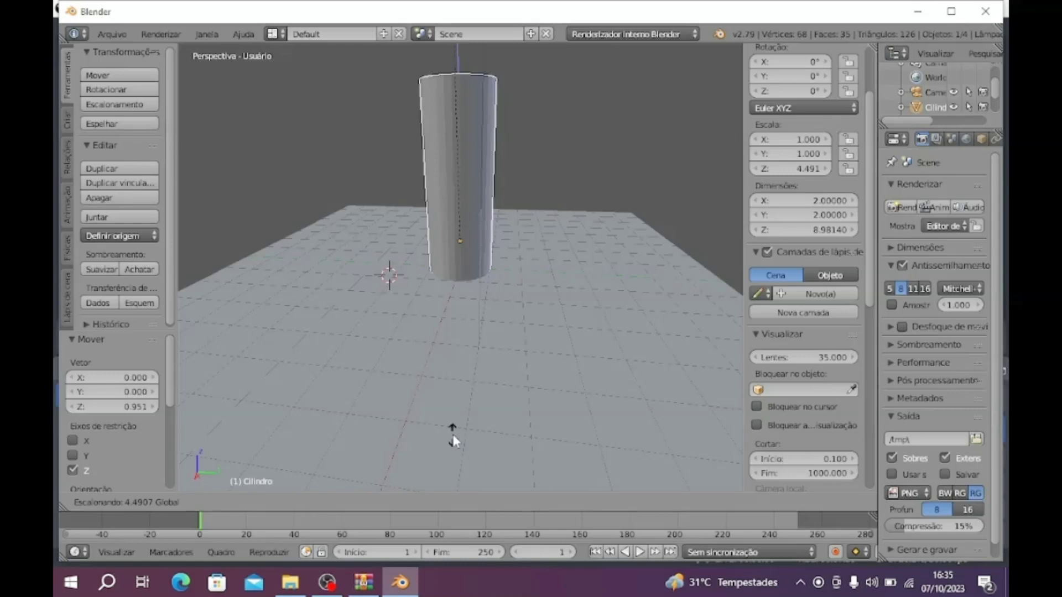
{"action": "left_click", "coordinate": [370, 347]}
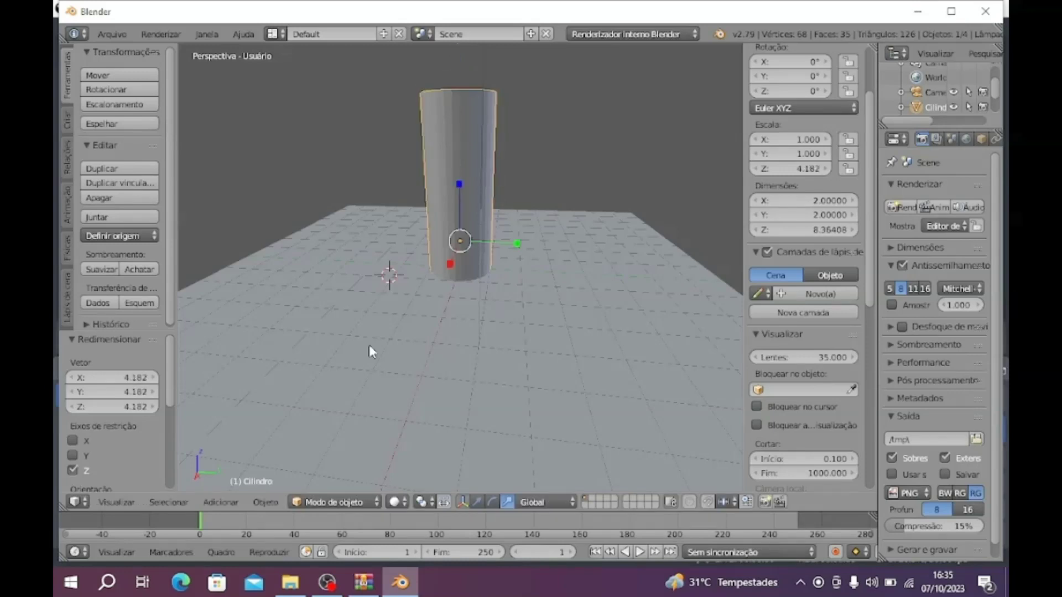
{"action": "middle_click_drag", "start_coordinate": [370, 344], "coordinate": [490, 152]}
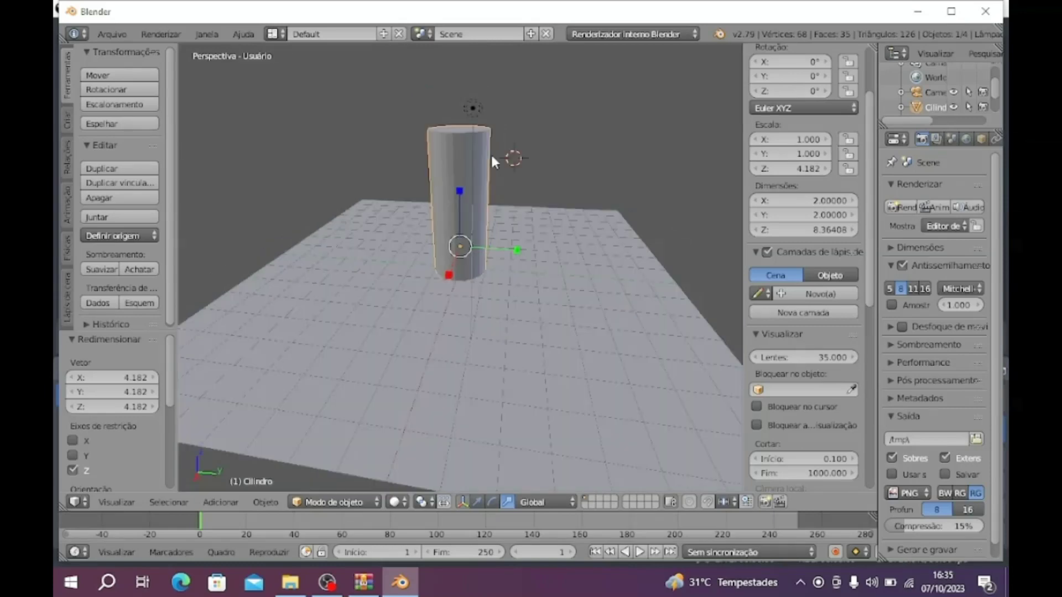
Step: Place the 3D cursor on the top of the tall cylinder
{"action": "middle_click_drag", "start_coordinate": [491, 161], "coordinate": [468, 198]}
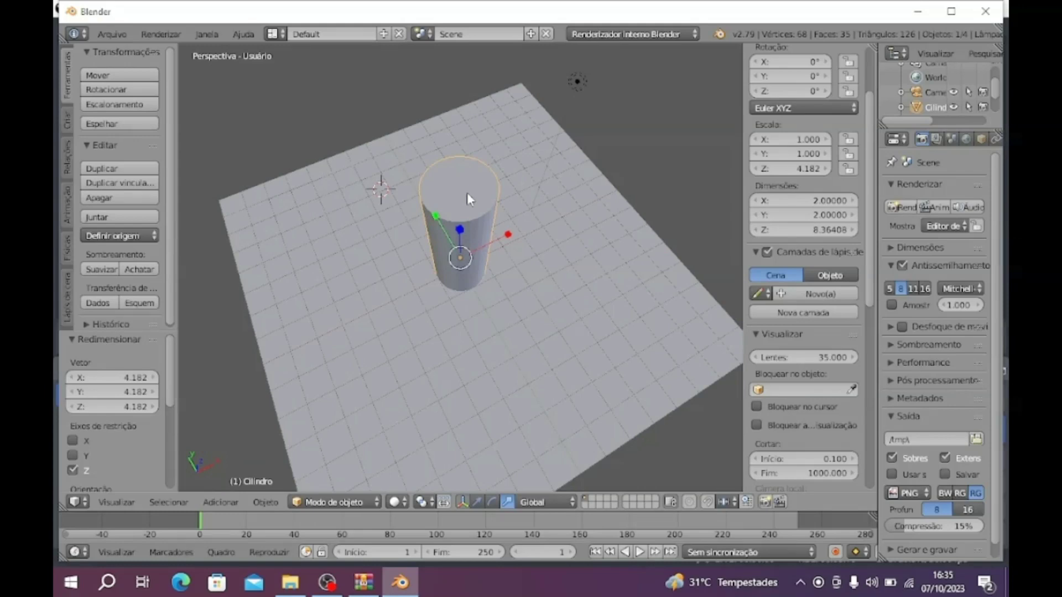
{"action": "left_click", "coordinate": [467, 194]}
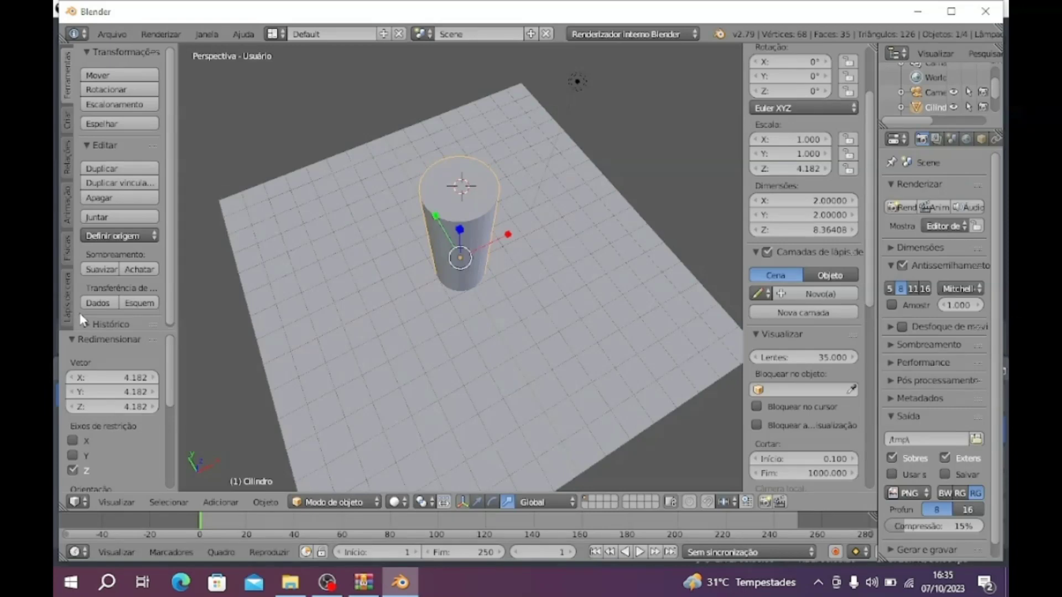
{"action": "left_click", "coordinate": [220, 501]}
{"action": "mouse_move", "coordinate": [249, 483]}
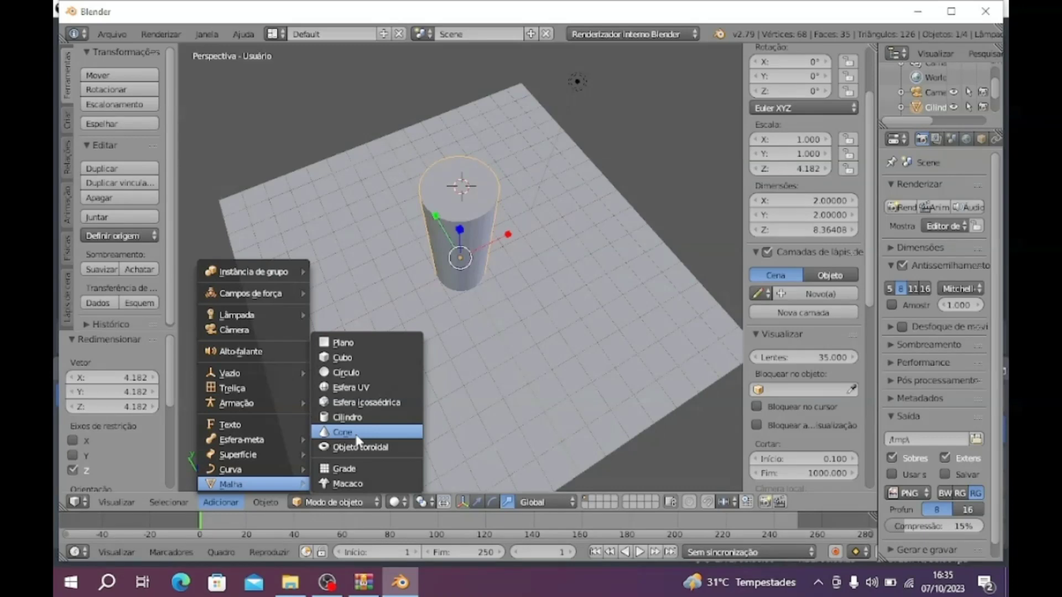
Step: Add a cone and raise it 1.019 along Z onto the cylinder's top
{"action": "left_click", "coordinate": [354, 432]}
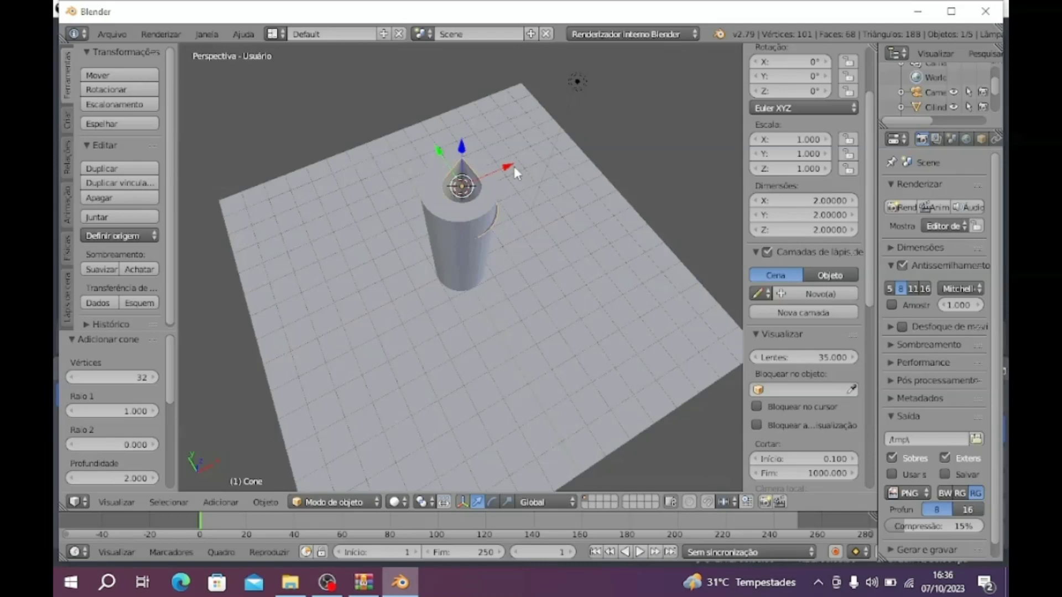
{"action": "key", "text": "g"}
{"action": "key", "text": "z"}
{"action": "left_click", "coordinate": [484, 129]}
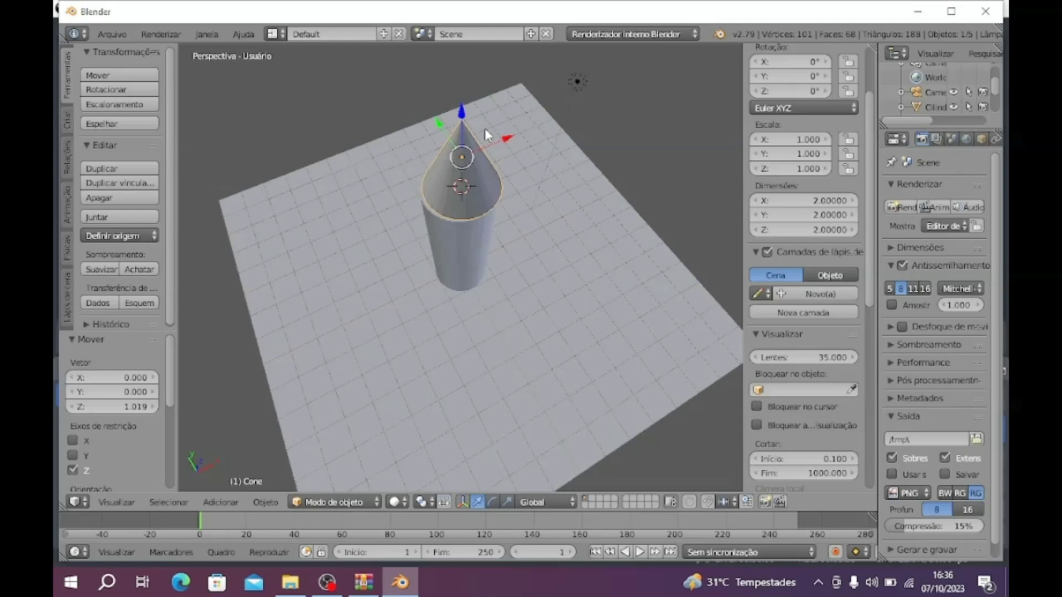
Step: Nudge the cone -0.141 along X so it caps the rocket body
{"action": "scroll", "coordinate": [484, 129], "scroll_direction": "up", "scroll_amount": 3}
{"action": "key", "text": "g"}
{"action": "key", "text": "x"}
{"action": "left_click", "coordinate": [595, 95]}
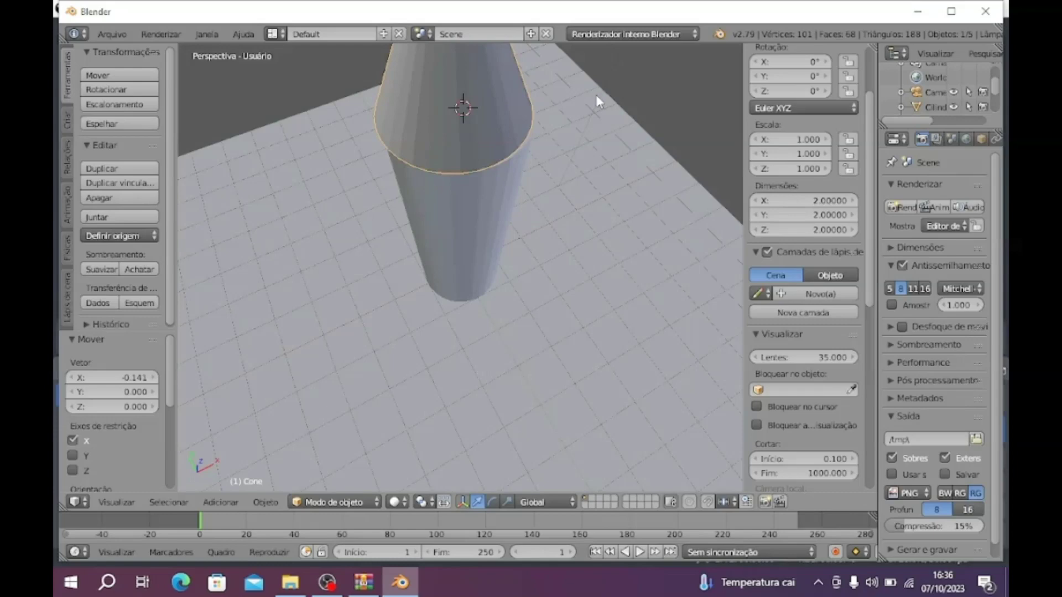
{"action": "middle_click_drag", "start_coordinate": [596, 95], "coordinate": [602, 277]}
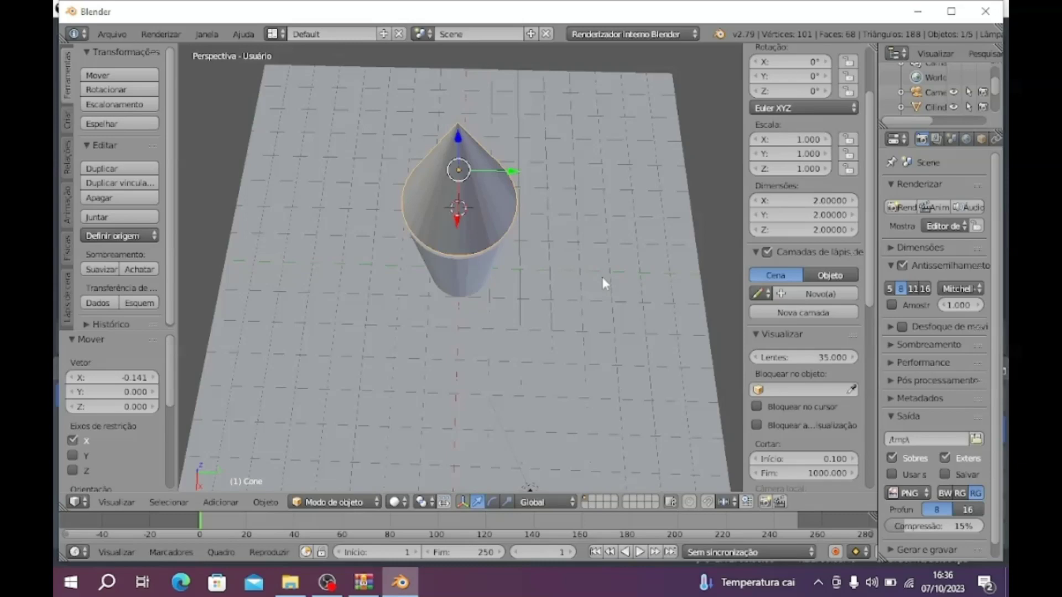
{"action": "middle_click_drag", "start_coordinate": [603, 277], "coordinate": [543, 109]}
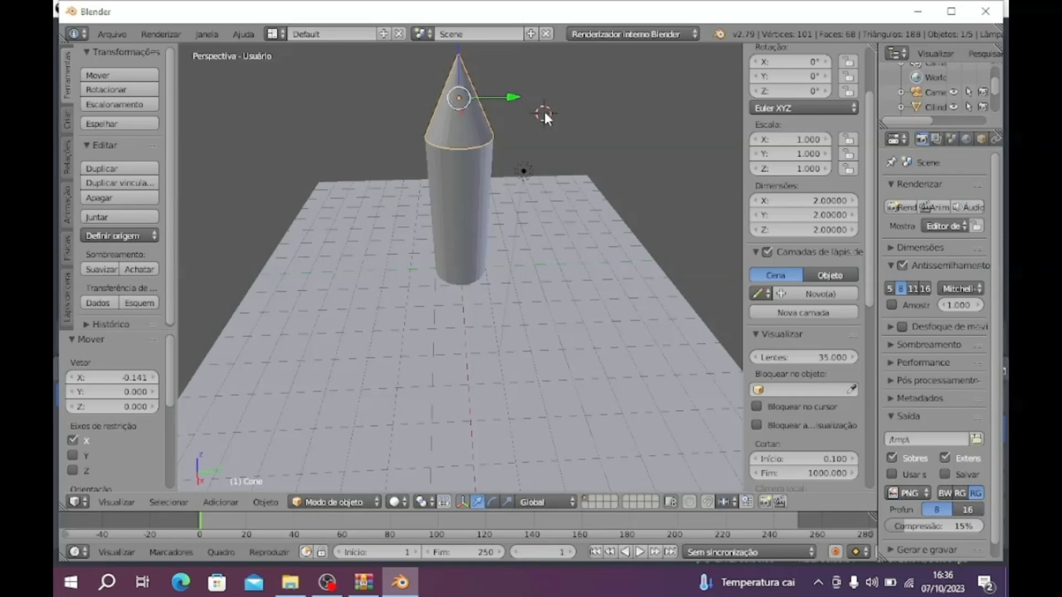
{"action": "middle_click_drag", "start_coordinate": [544, 112], "coordinate": [335, 83]}
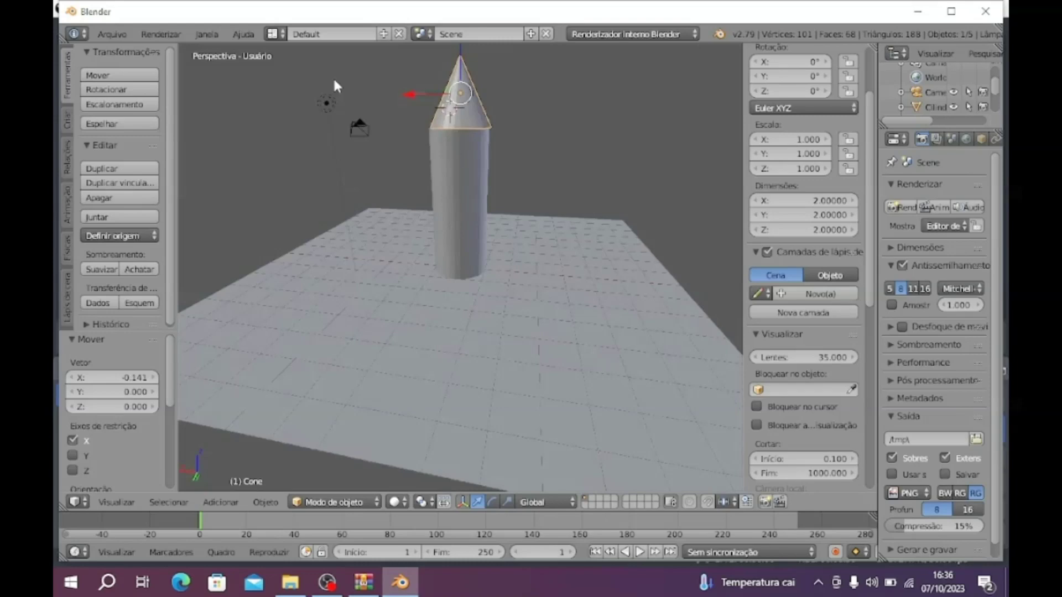
{"action": "middle_click_drag", "start_coordinate": [334, 82], "coordinate": [577, 146]}
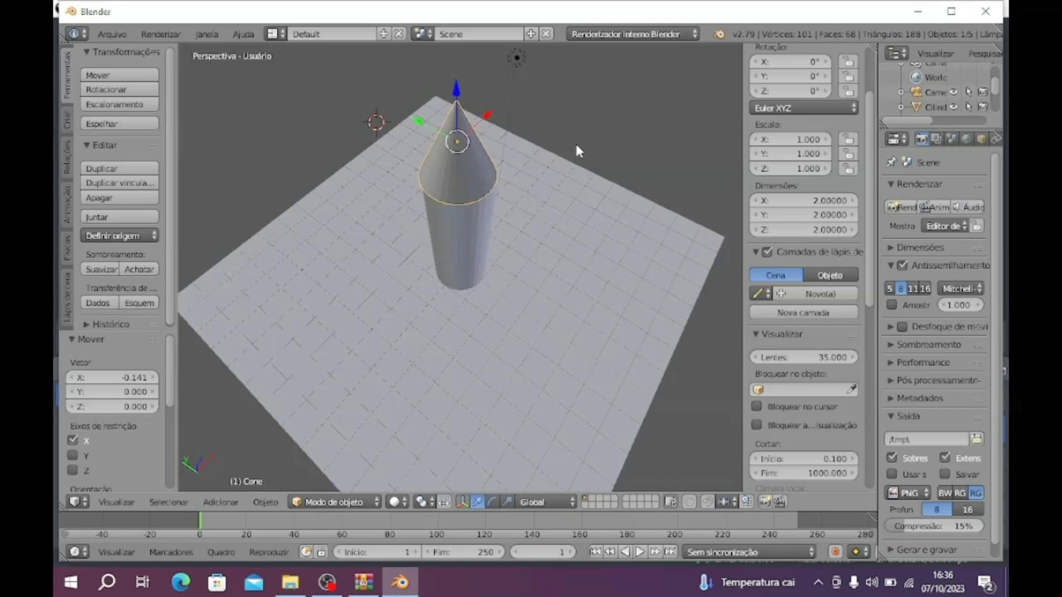
{"action": "scroll", "coordinate": [521, 290], "scroll_direction": "up", "scroll_amount": 3}
{"action": "key", "text": "Up"}
{"action": "key", "text": "Right"}
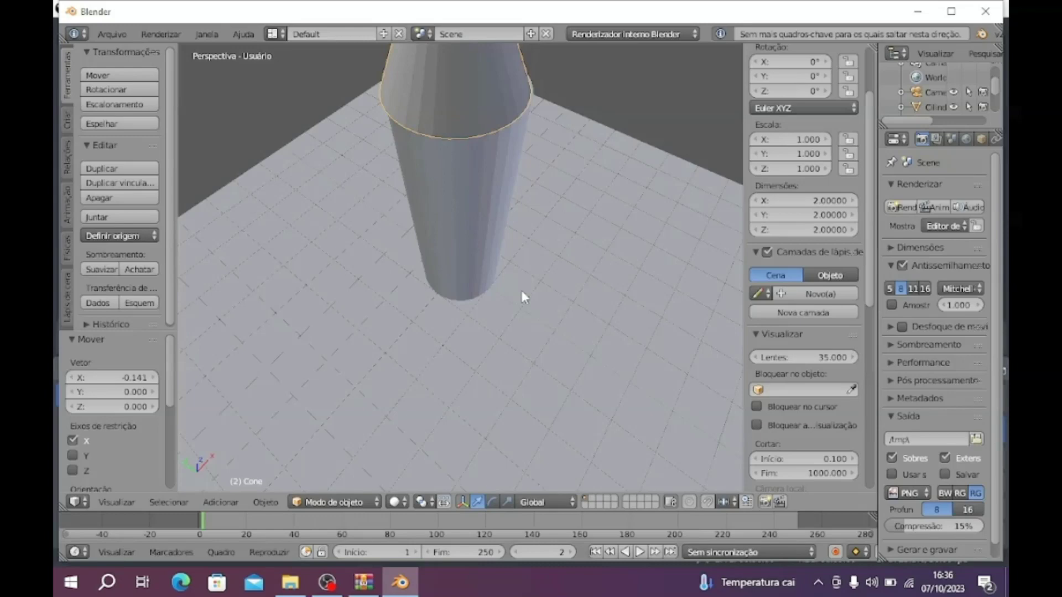
{"action": "middle_click_drag", "start_coordinate": [520, 290], "coordinate": [98, 593]}
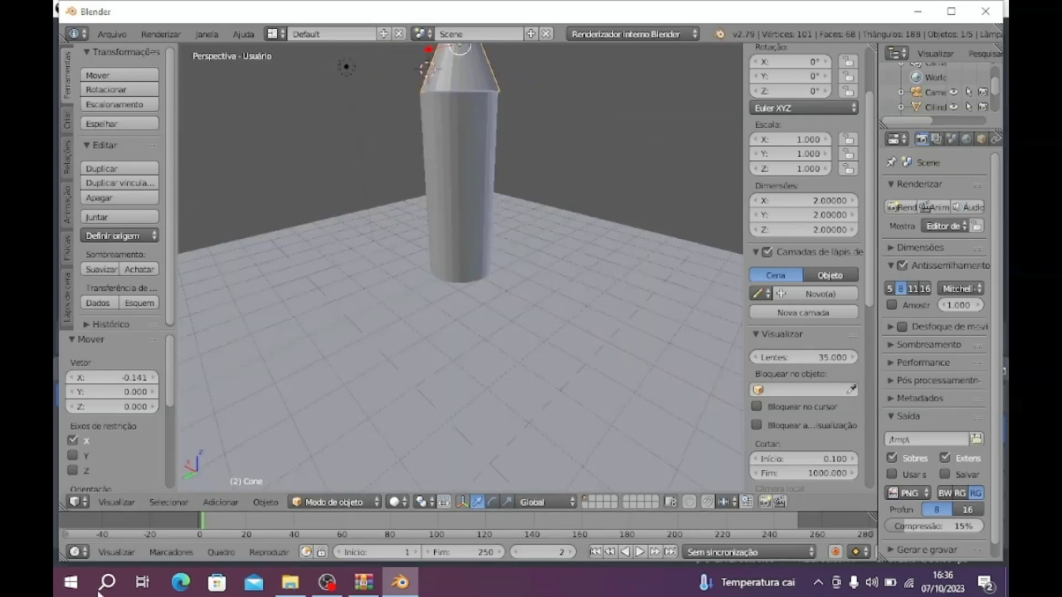
Step: Add a cylinder, then delete it because it landed in the wrong place
{"action": "left_click", "coordinate": [220, 502]}
{"action": "mouse_move", "coordinate": [241, 483]}
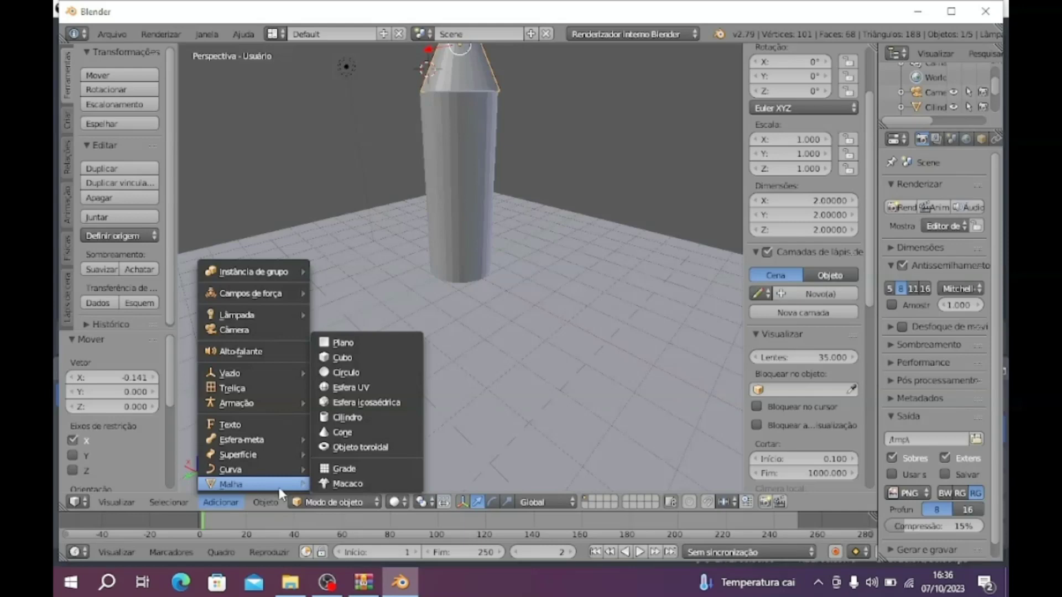
{"action": "left_click", "coordinate": [355, 416]}
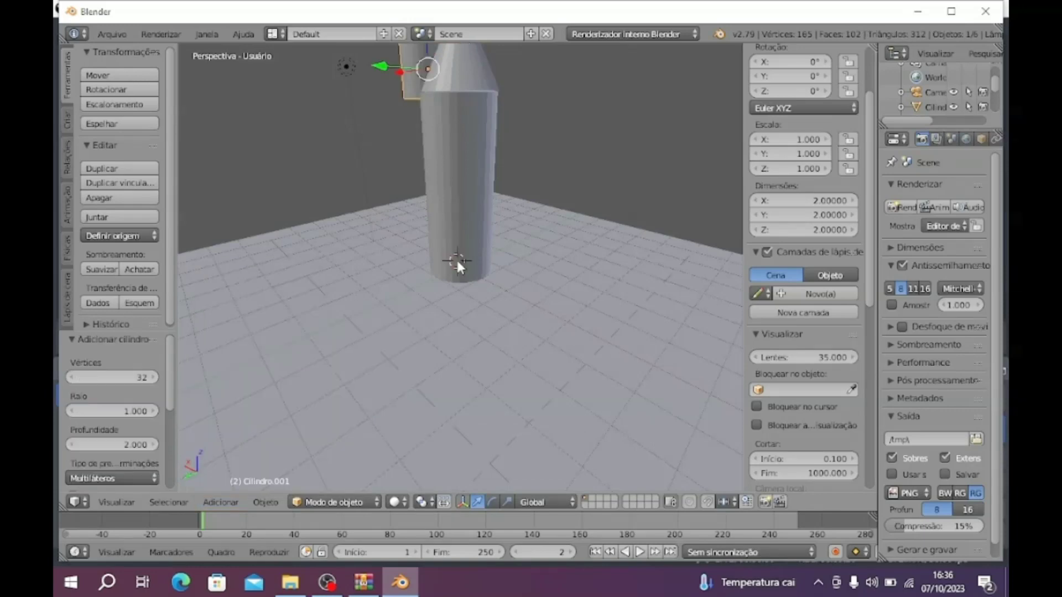
{"action": "key", "text": "Delete"}
Step: Add a cylinder at the rocket body's base and start shrinking it
{"action": "left_click", "coordinate": [237, 501]}
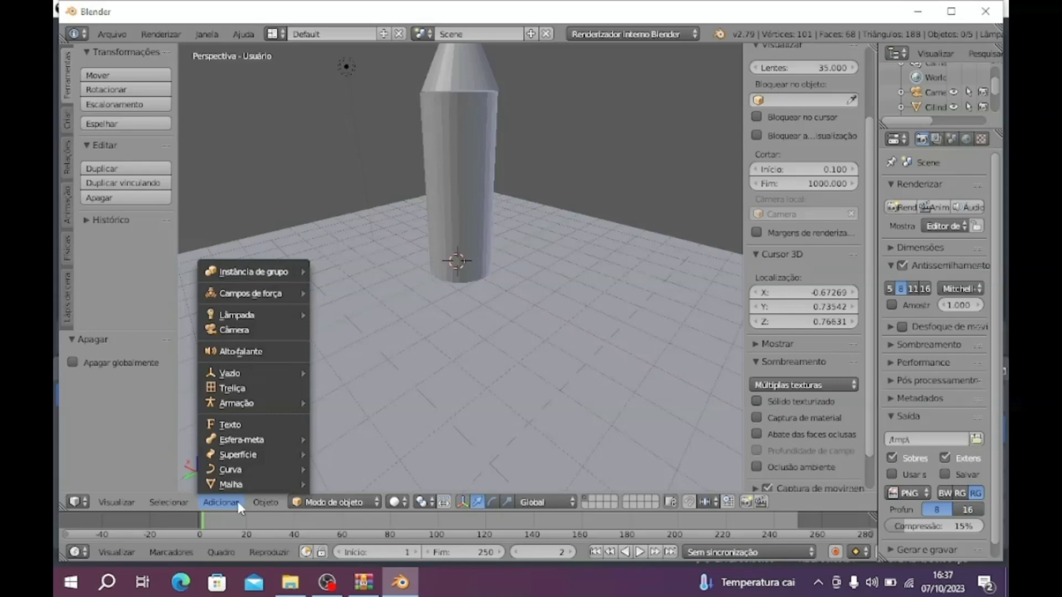
{"action": "left_click", "coordinate": [349, 418]}
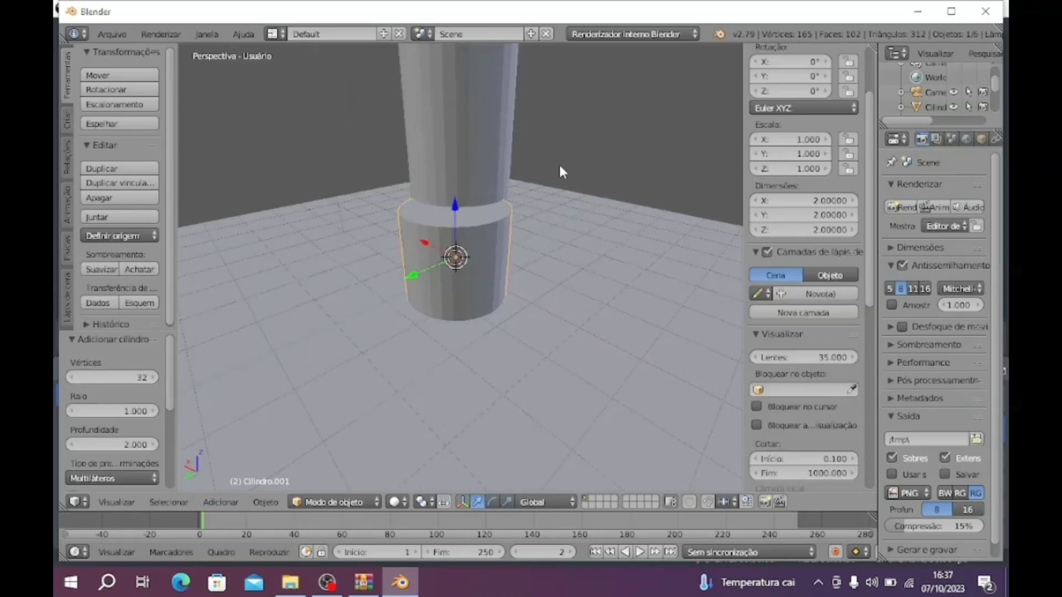
{"action": "scroll", "coordinate": [558, 163], "scroll_direction": "up", "scroll_amount": 3}
{"action": "key", "text": "s"}
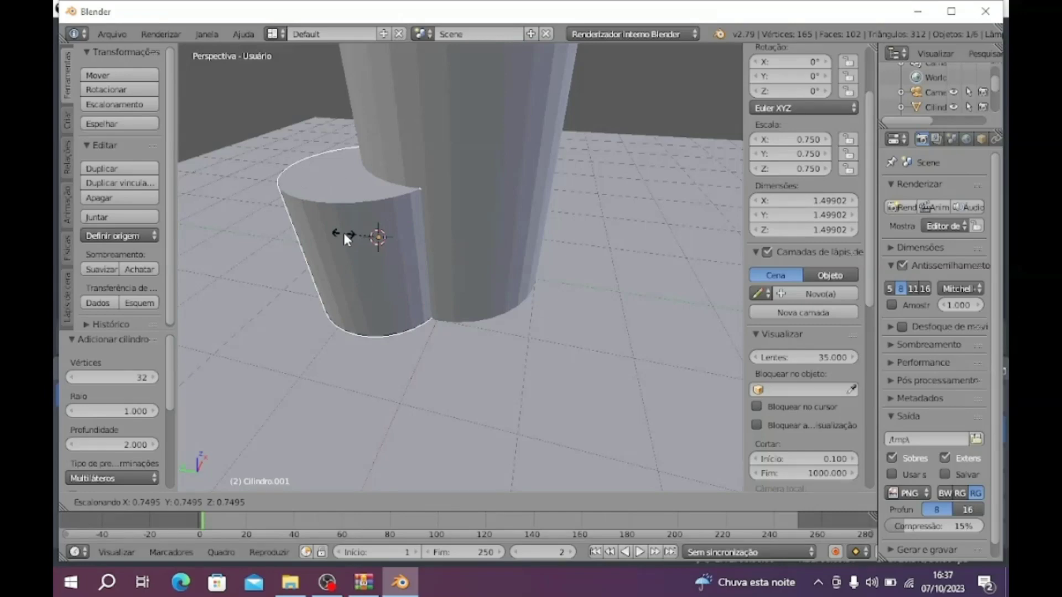
Step: Shrink the fin cylinder to 0.75 and slide it along X beside the body's base
{"action": "left_click", "coordinate": [344, 234]}
{"action": "middle_click_drag", "start_coordinate": [343, 234], "coordinate": [602, 231]}
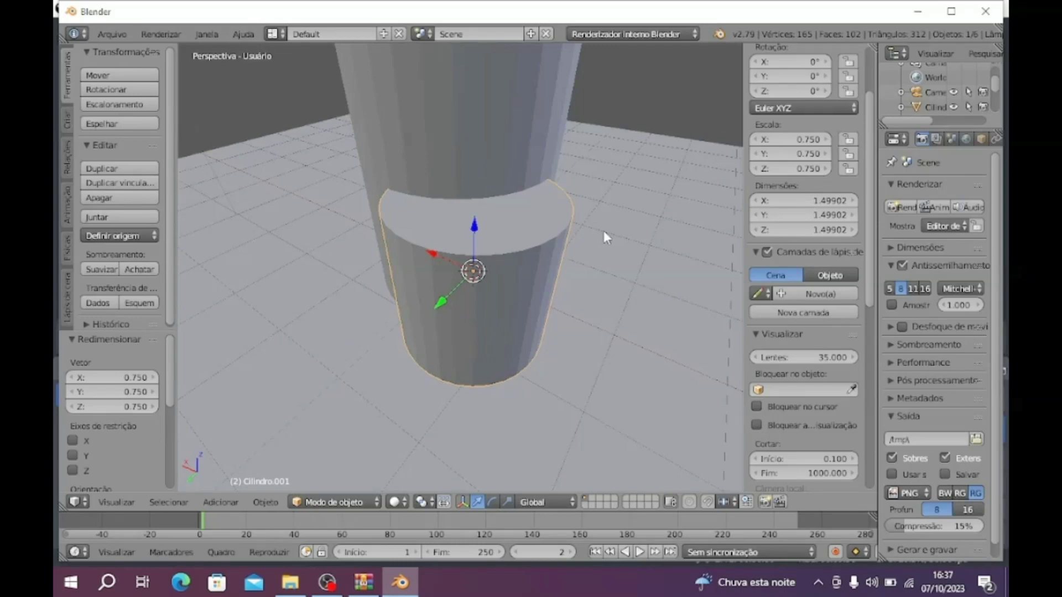
{"action": "key", "text": "g"}
{"action": "key", "text": "x"}
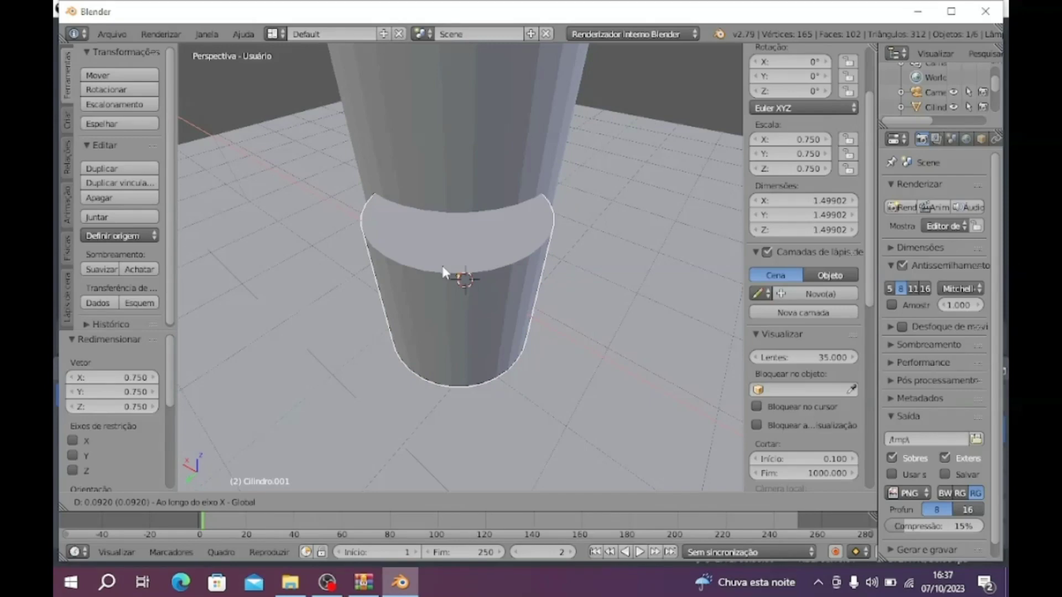
{"action": "left_click", "coordinate": [442, 271]}
Step: Set the 3D cursor on the floor and duplicate the fin cylinder
{"action": "middle_click_drag", "start_coordinate": [443, 271], "coordinate": [425, 223]}
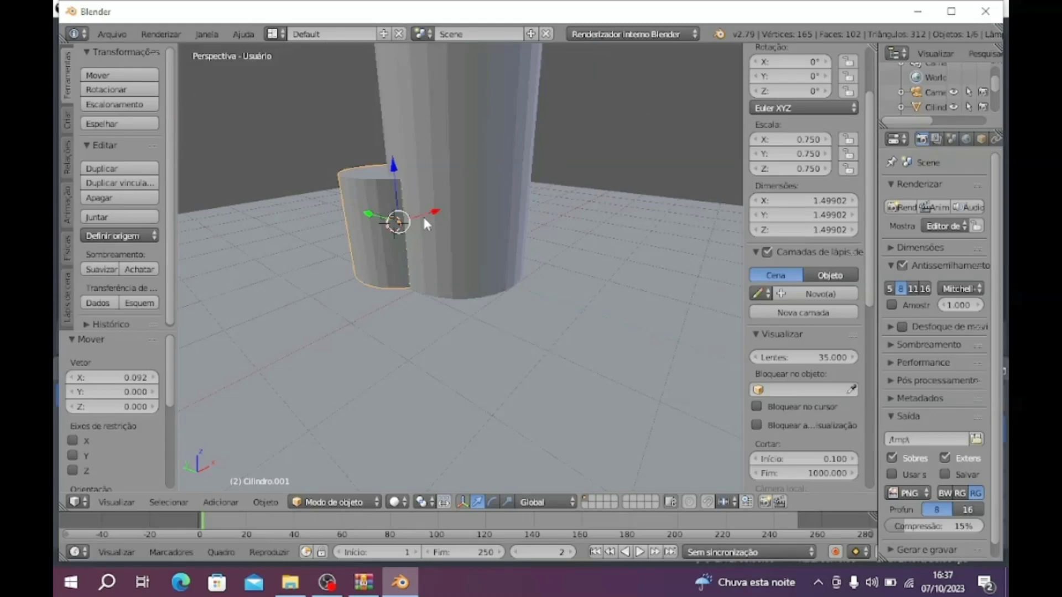
{"action": "left_click", "coordinate": [403, 314]}
{"action": "key", "text": "shift+d"}
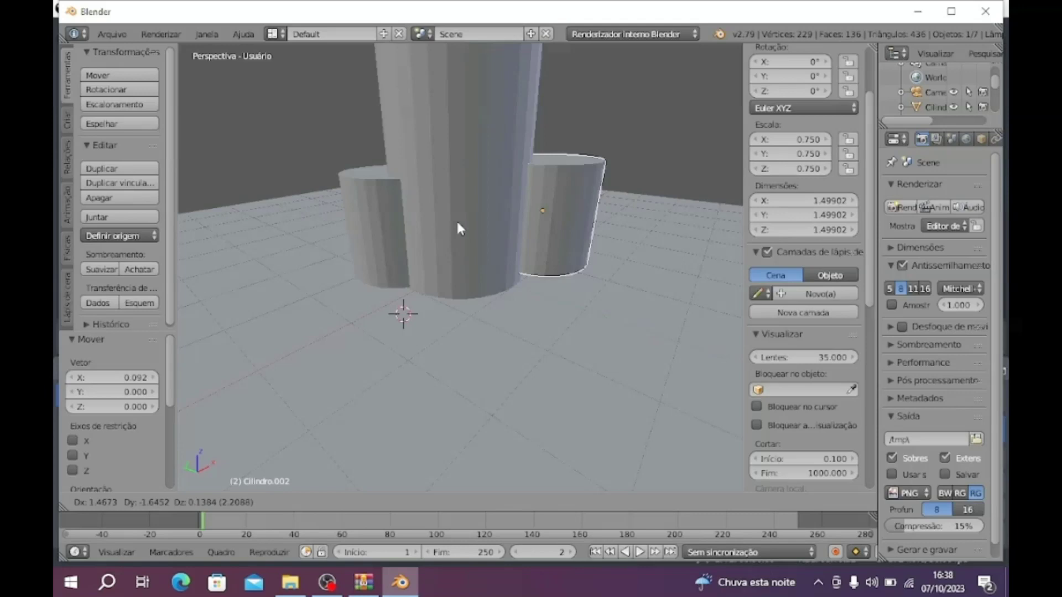
Step: Move the duplicate fin along its local Y axis against the body's base
{"action": "key", "text": "x"}
{"action": "key", "text": "x"}
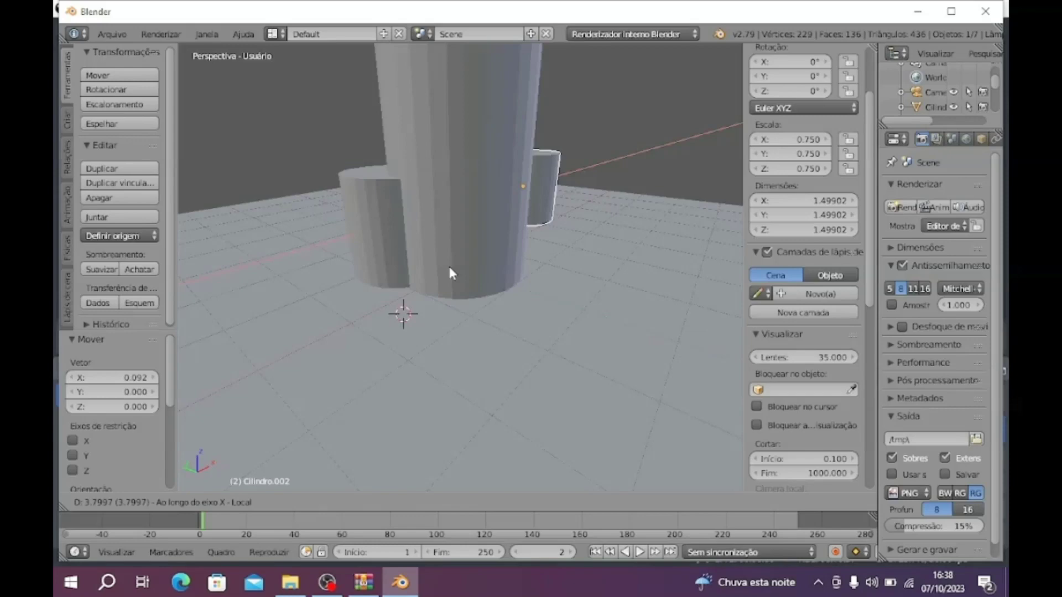
{"action": "key", "text": "x"}
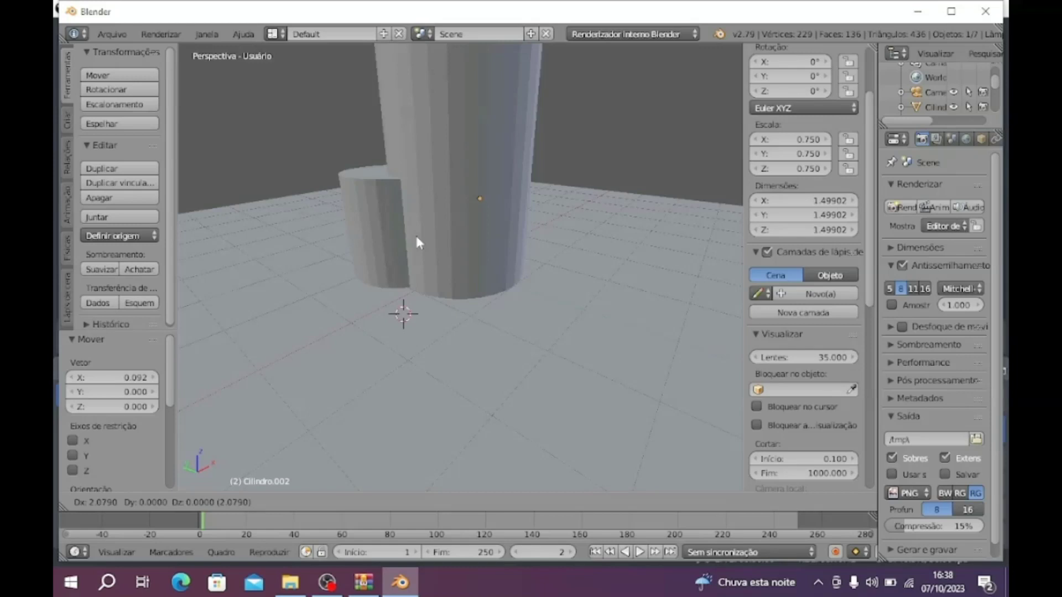
{"action": "key", "text": "y"}
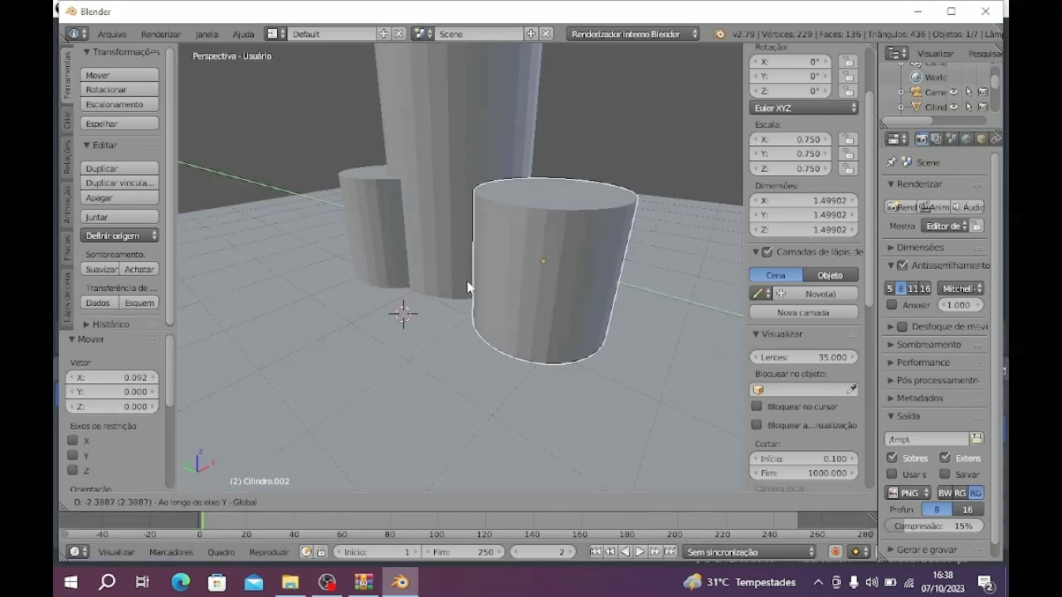
{"action": "key", "text": "y"}
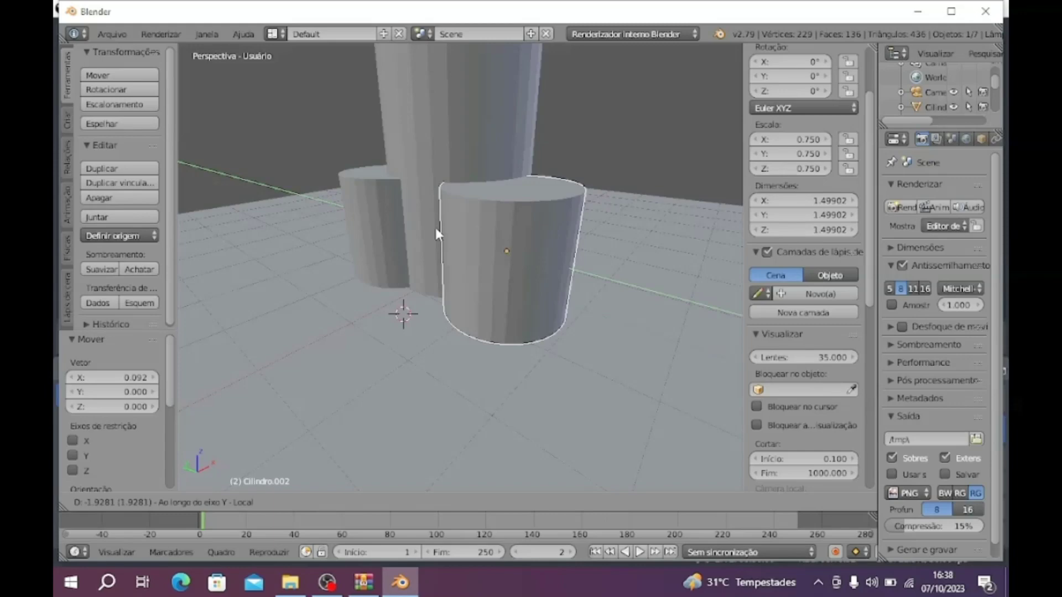
{"action": "left_click", "coordinate": [436, 227]}
Step: Nudge the second fin about 0.126 so it sits snugly against the base
{"action": "scroll", "coordinate": [609, 187], "scroll_direction": "down", "scroll_amount": 3}
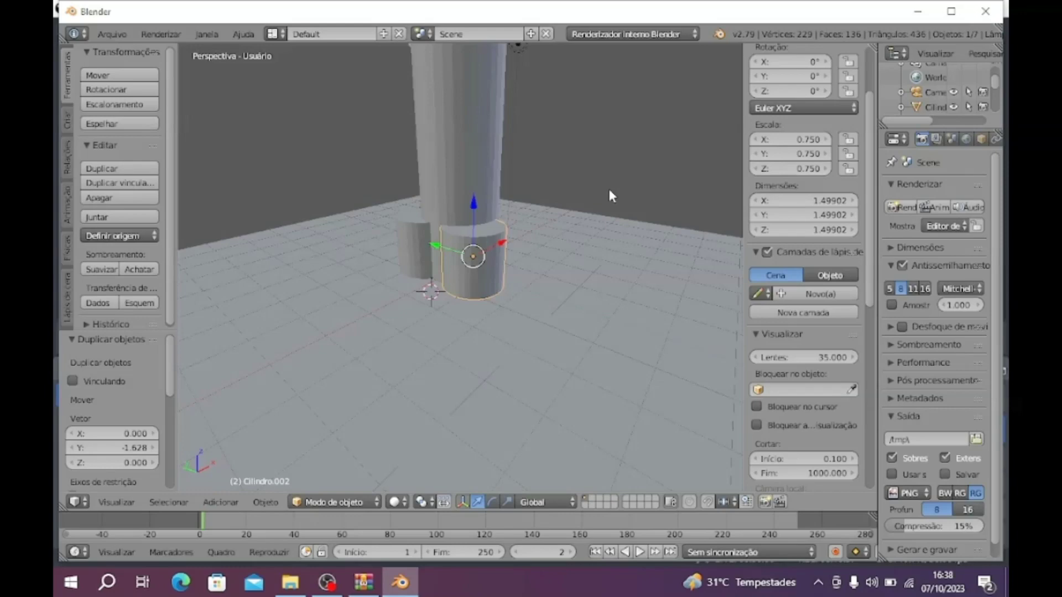
{"action": "middle_click_drag", "start_coordinate": [608, 187], "coordinate": [639, 250]}
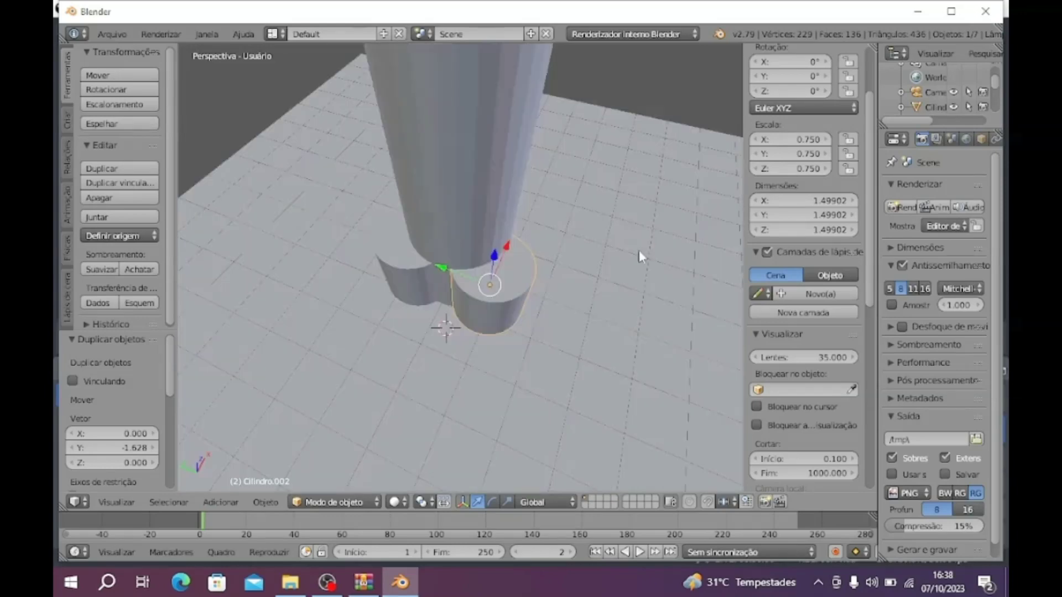
{"action": "middle_click_drag", "start_coordinate": [639, 251], "coordinate": [638, 242]}
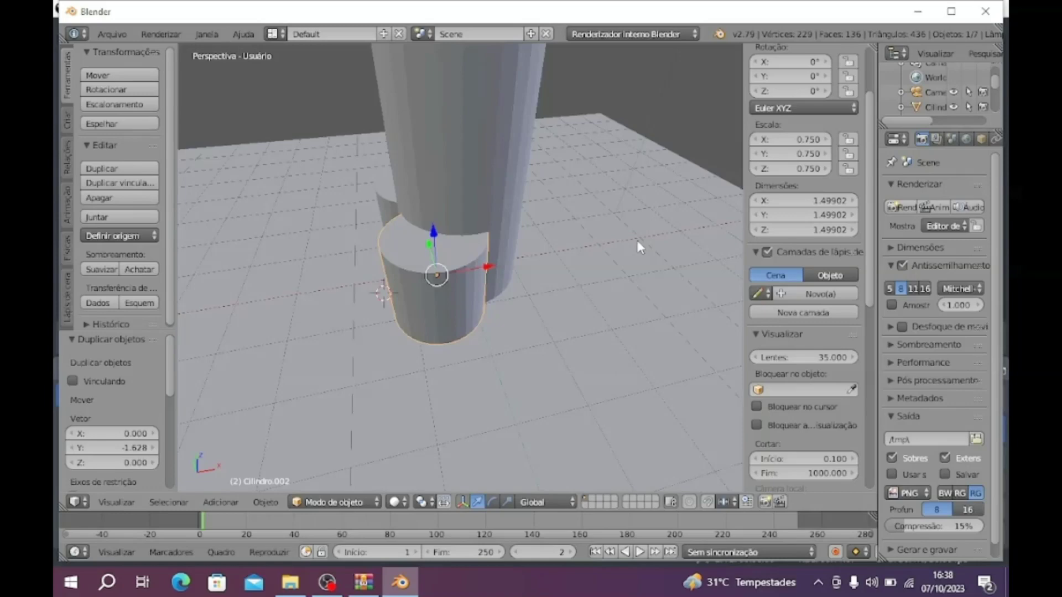
{"action": "middle_click_drag", "start_coordinate": [639, 246], "coordinate": [500, 260]}
{"action": "key", "text": "g"}
{"action": "key", "text": "x"}
{"action": "left_click", "coordinate": [500, 260]}
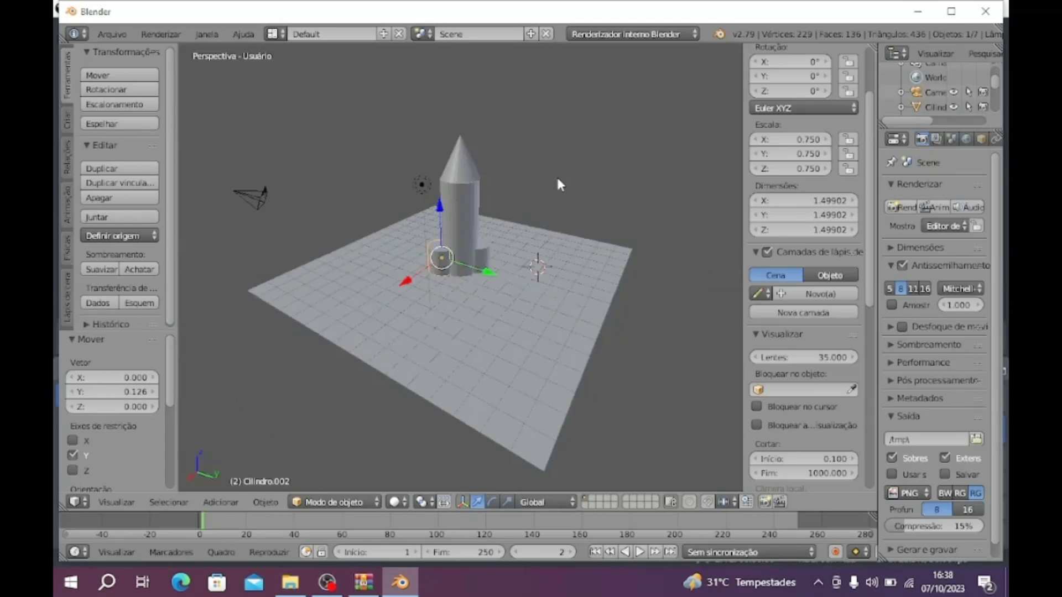
Step: Zoom the view in and out, then bring up the Adicionar > Malha list
{"action": "scroll", "coordinate": [535, 110], "scroll_direction": "up", "scroll_amount": 4}
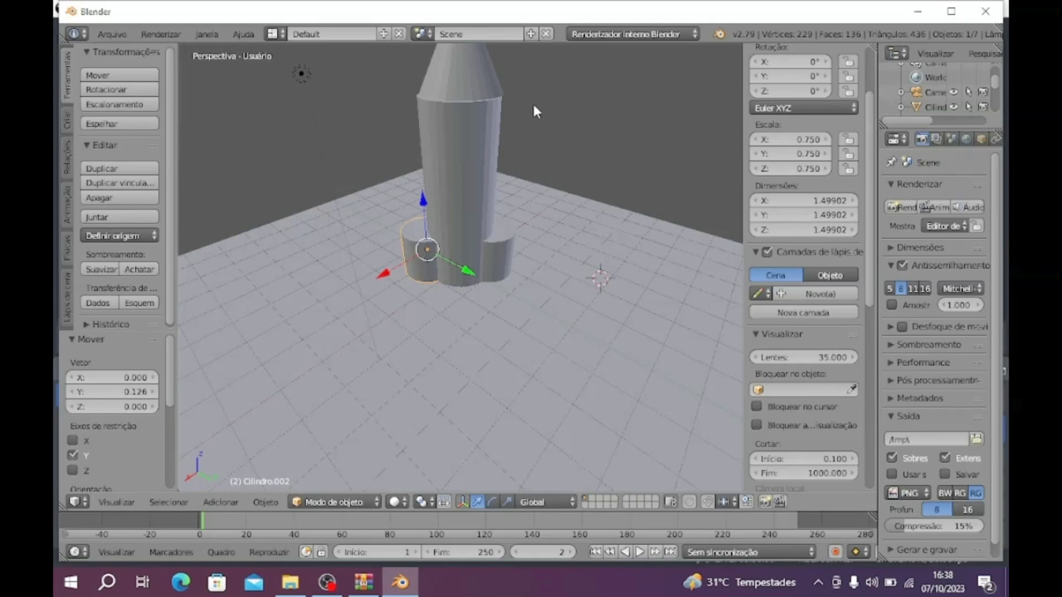
{"action": "scroll", "coordinate": [534, 106], "scroll_direction": "down", "scroll_amount": 4}
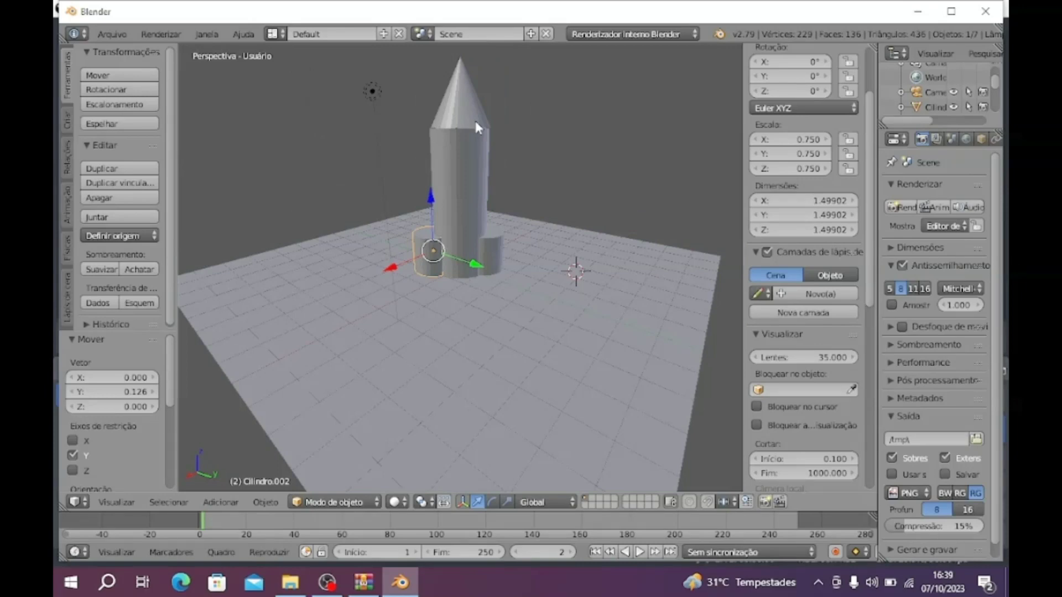
{"action": "left_click", "coordinate": [220, 502]}
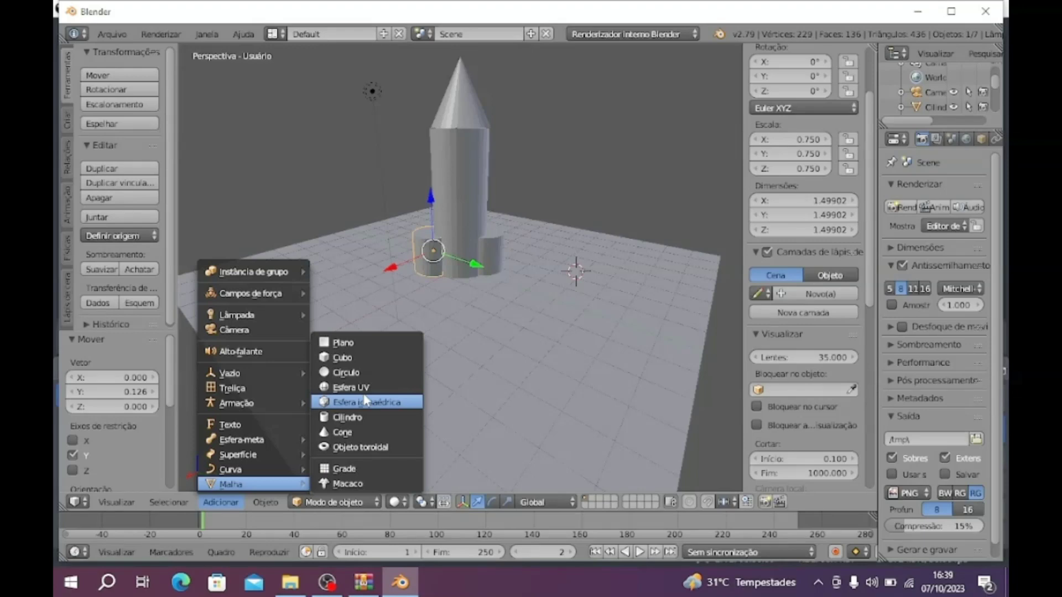
Step: Delete the stray UV sphere and place the 3D cursor on the rocket body
{"action": "left_click", "coordinate": [353, 387]}
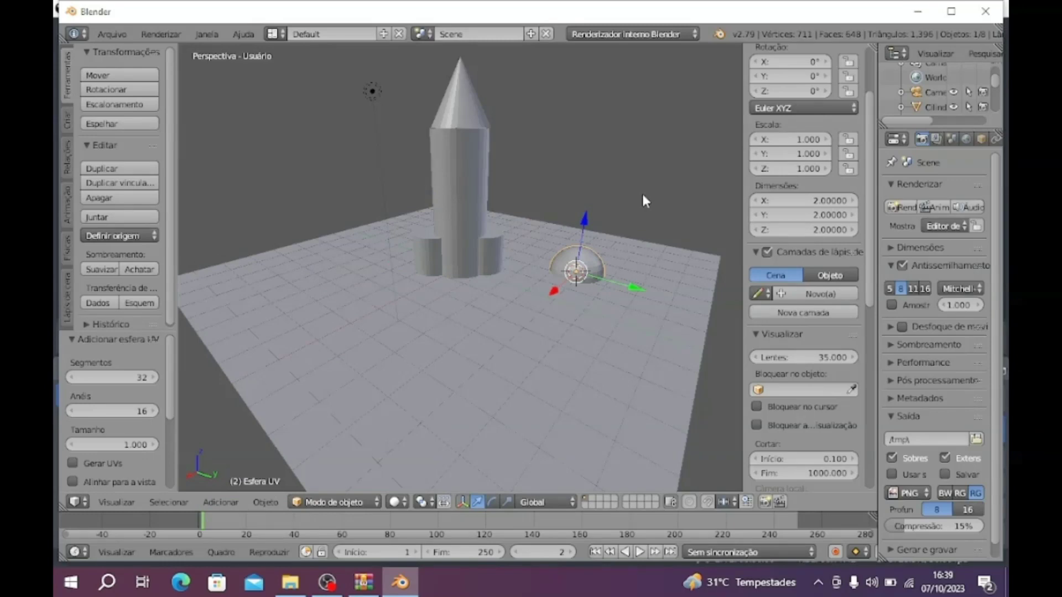
{"action": "key", "text": "x"}
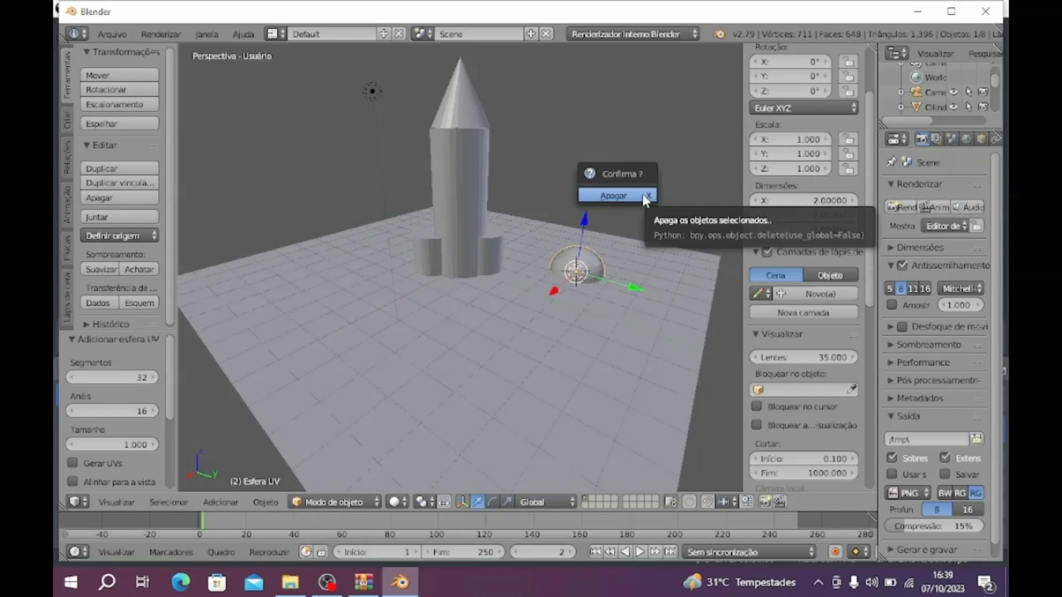
{"action": "left_click", "coordinate": [614, 196]}
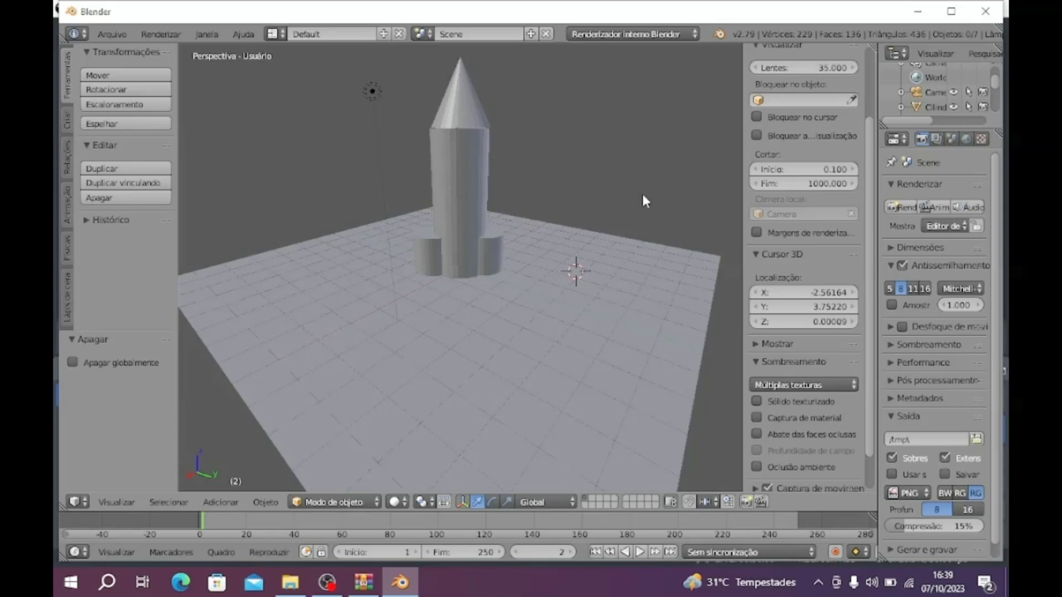
{"action": "left_click", "coordinate": [461, 154]}
{"action": "left_click", "coordinate": [220, 502]}
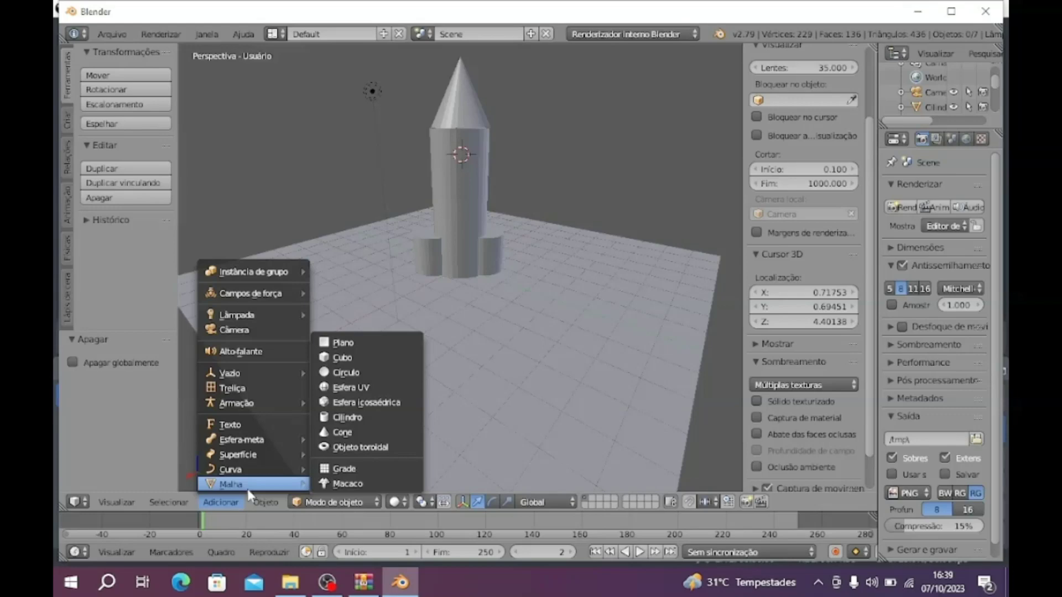
Step: Add a UV sphere on the rocket body and lower it along Z
{"action": "left_click", "coordinate": [350, 388]}
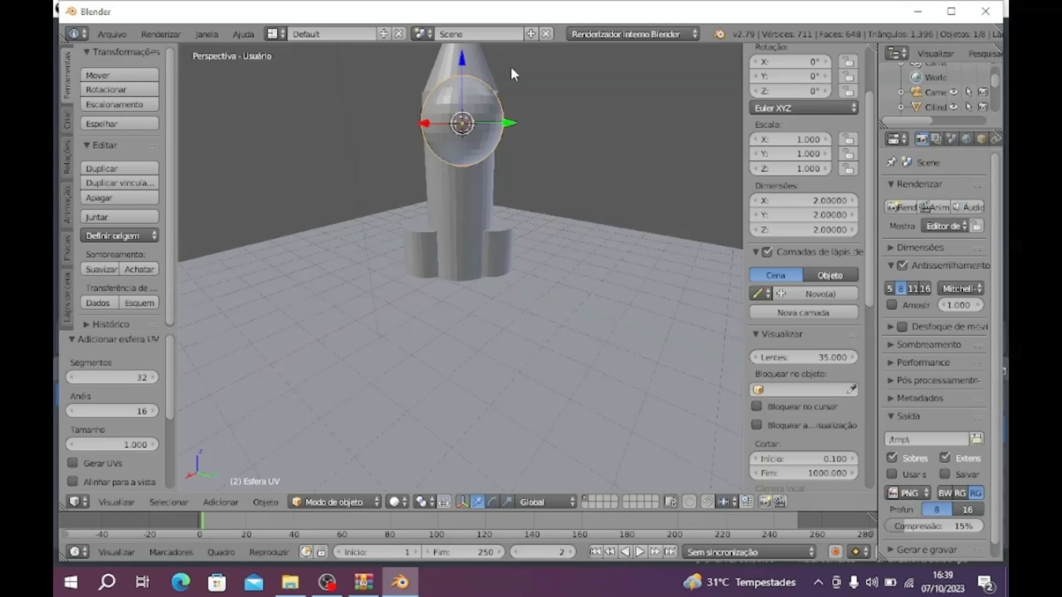
{"action": "key", "text": "g"}
{"action": "key", "text": "z"}
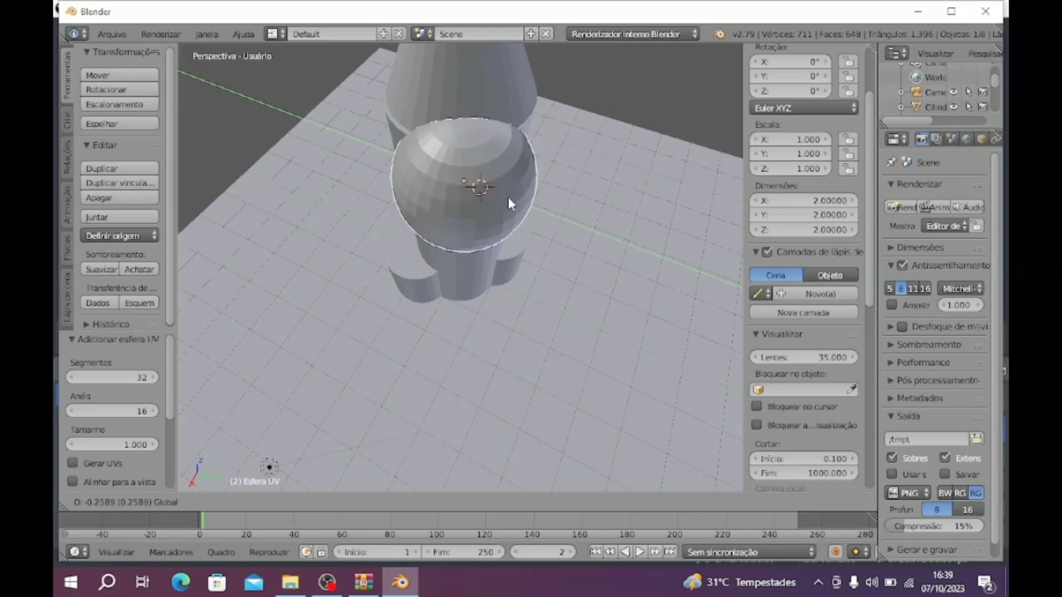
{"action": "left_click", "coordinate": [508, 197]}
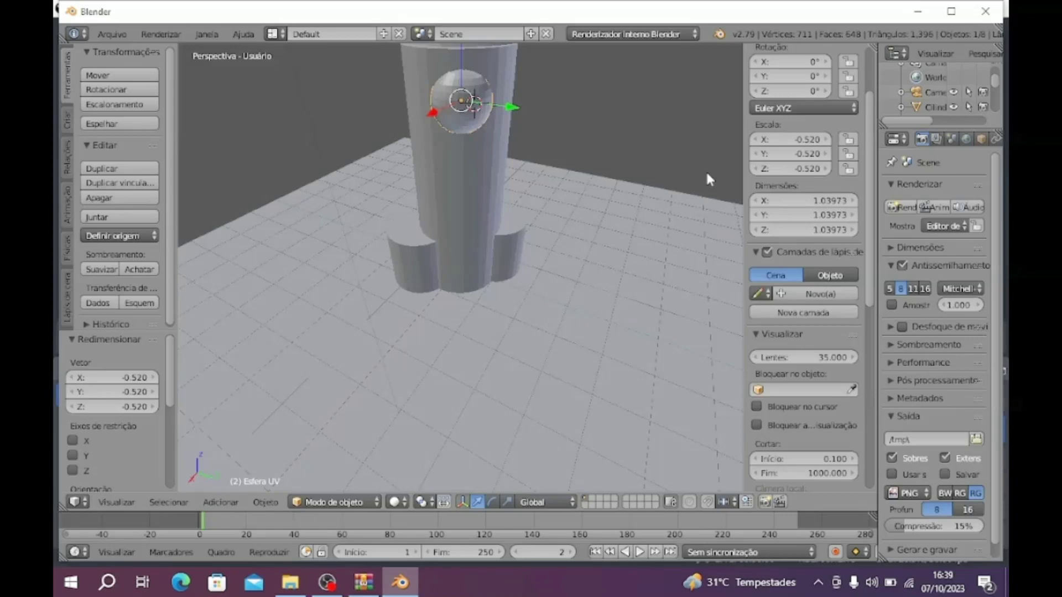
Step: Push the sphere 0.128 along Y to seat it in the body as a window
{"action": "key", "text": "g"}
{"action": "key", "text": "y"}
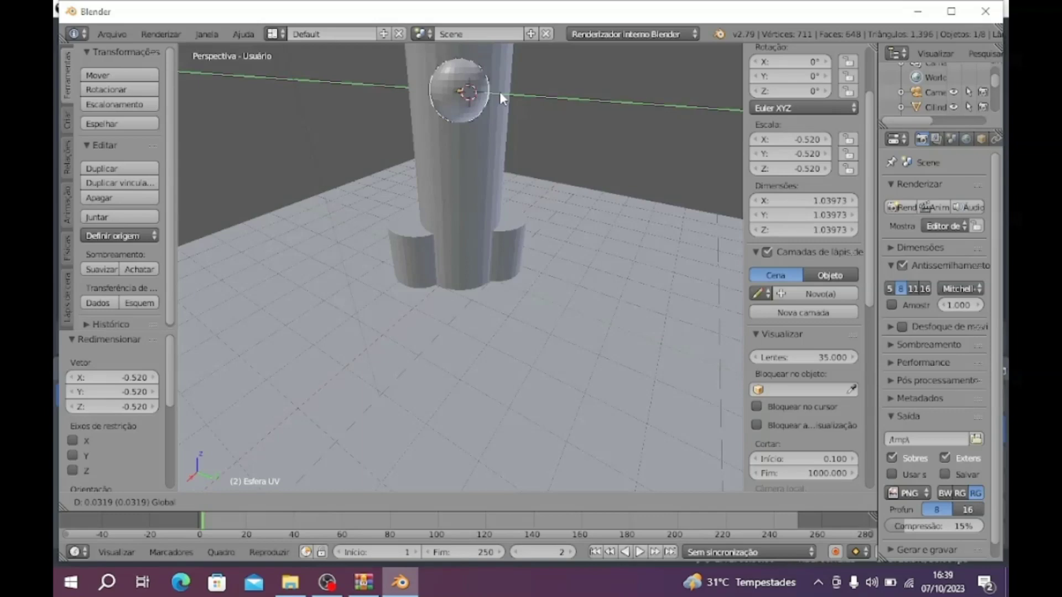
{"action": "left_click", "coordinate": [611, 95]}
{"action": "scroll", "coordinate": [611, 95], "scroll_direction": "down", "scroll_amount": 2}
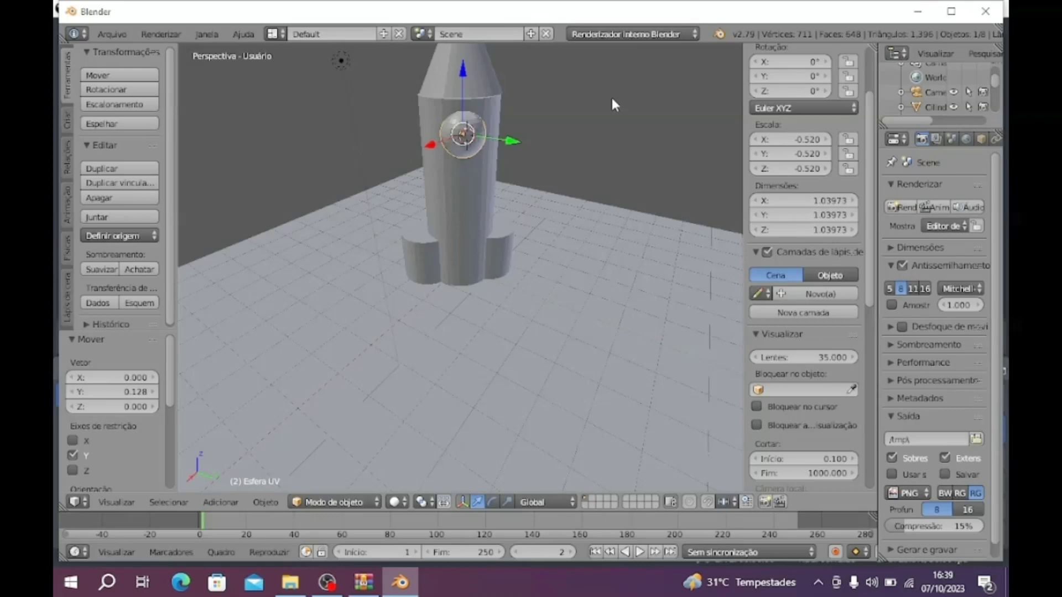
{"action": "scroll", "coordinate": [612, 99], "scroll_direction": "up", "scroll_amount": 2}
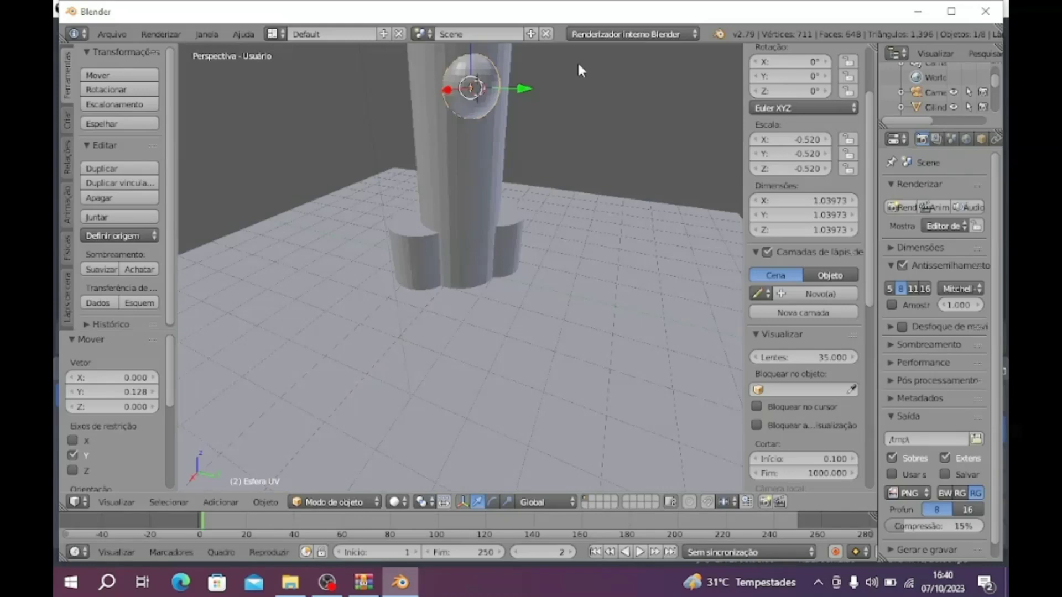
{"action": "scroll", "coordinate": [546, 182], "scroll_direction": "down", "scroll_amount": 5}
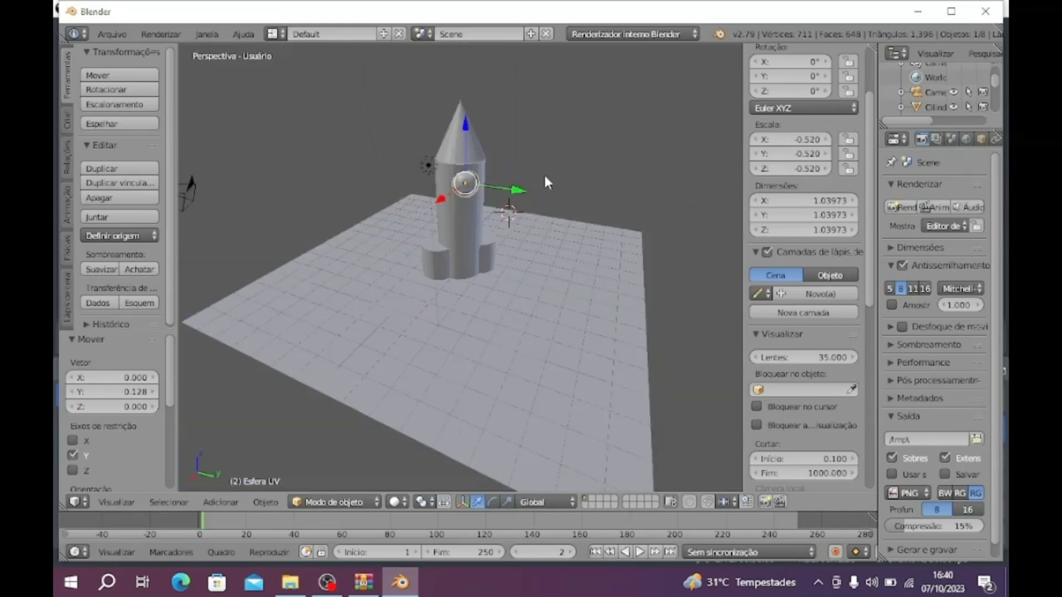